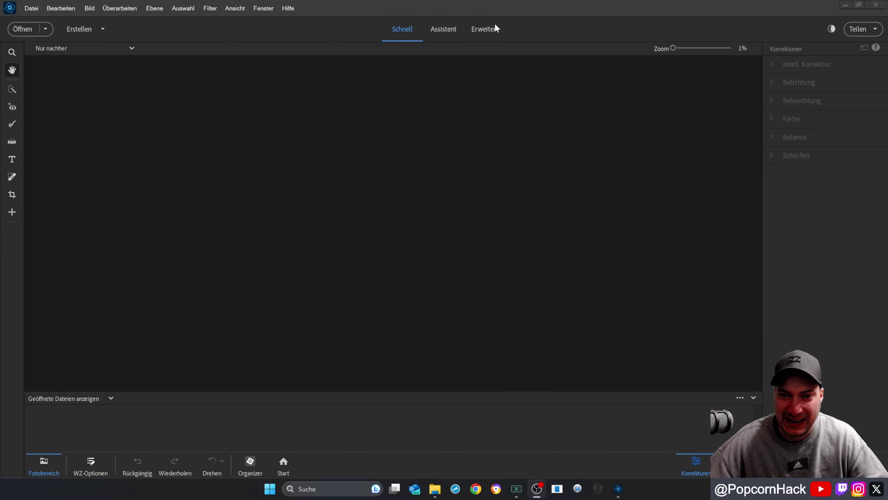
# Switch Photoshop Elements from Schnell to the Erweitert (Expert) editing mode
pyautogui.click(489, 30)
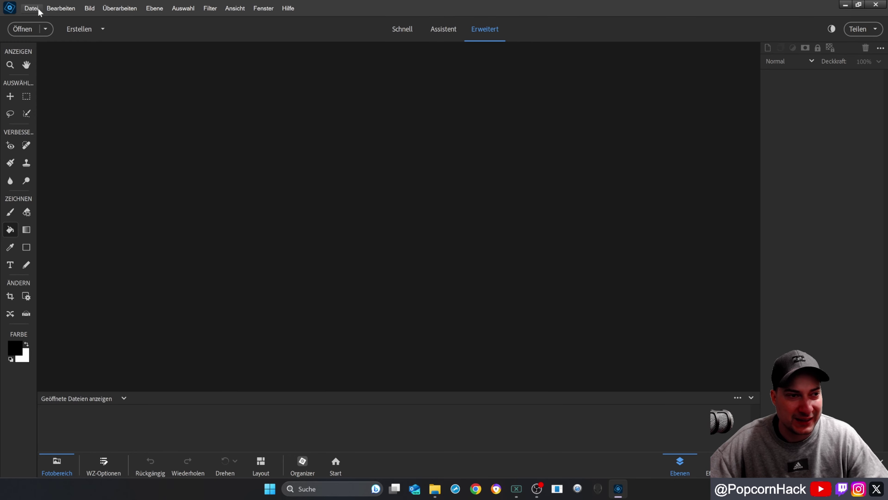
# Create a blank transparent 1920 × 1080 px document from the Full HD Leinwand preset, keeping pixel units
pyautogui.click(32, 8)
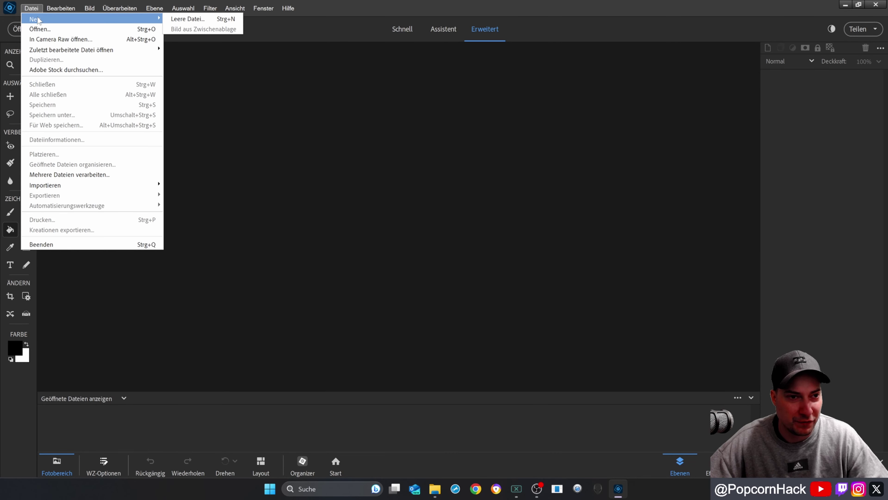
pyautogui.click(198, 21)
pyautogui.click(396, 204)
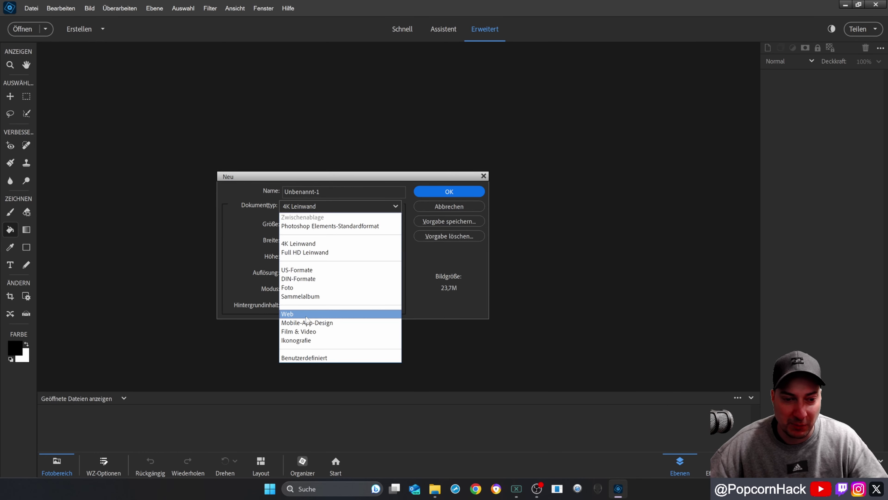
pyautogui.click(323, 253)
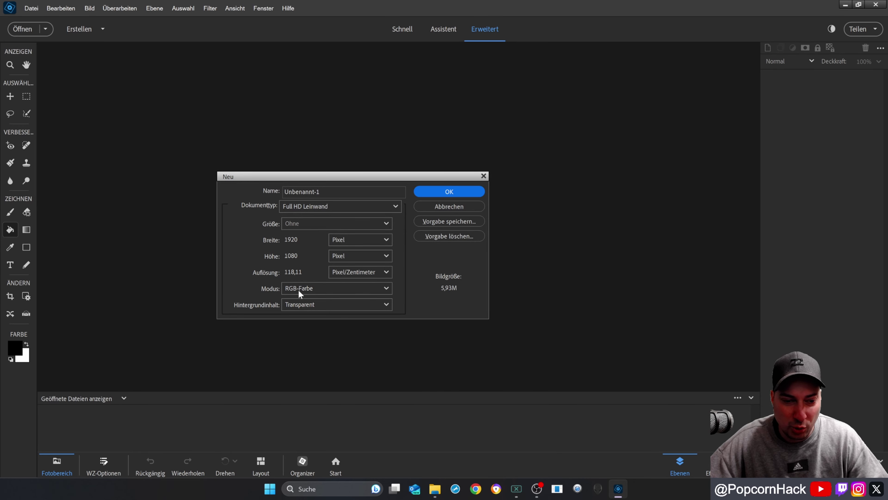
pyautogui.click(386, 241)
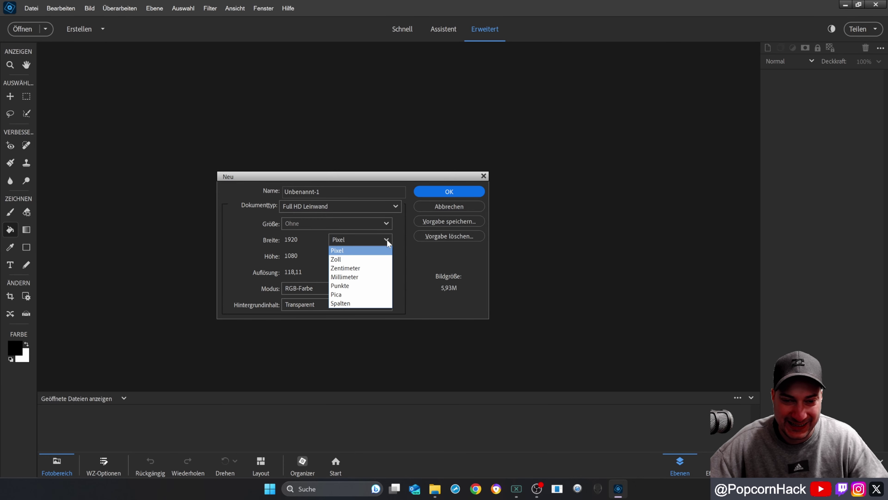
pyautogui.click(387, 241)
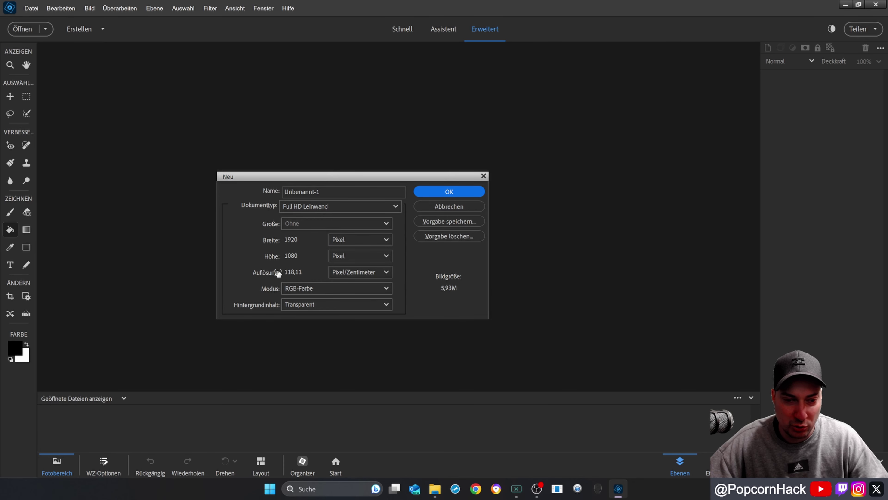
pyautogui.click(449, 193)
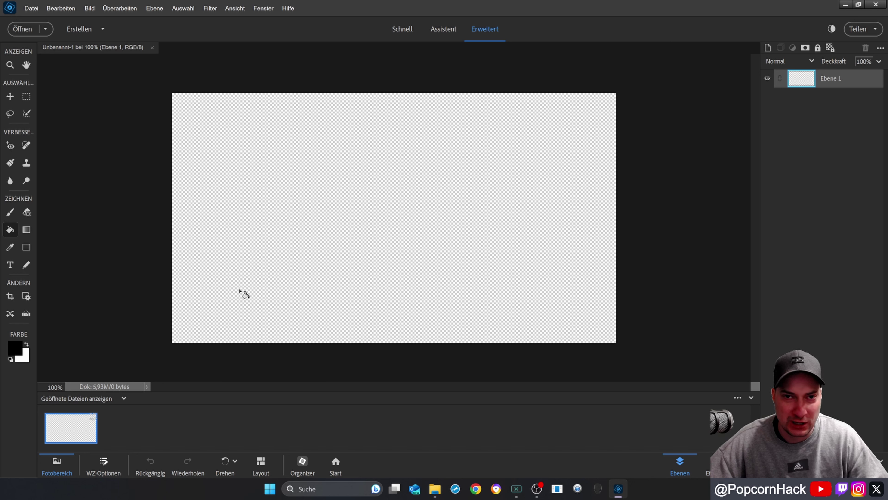
# Fill the transparent 1920 × 1080 canvas solid white with the Paint Bucket, then switch to Move
pyautogui.click(27, 344)
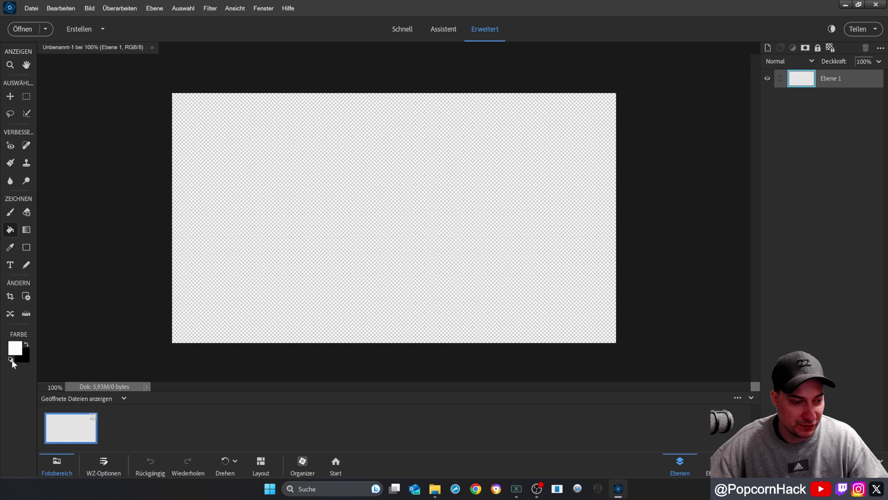
pyautogui.click(16, 350)
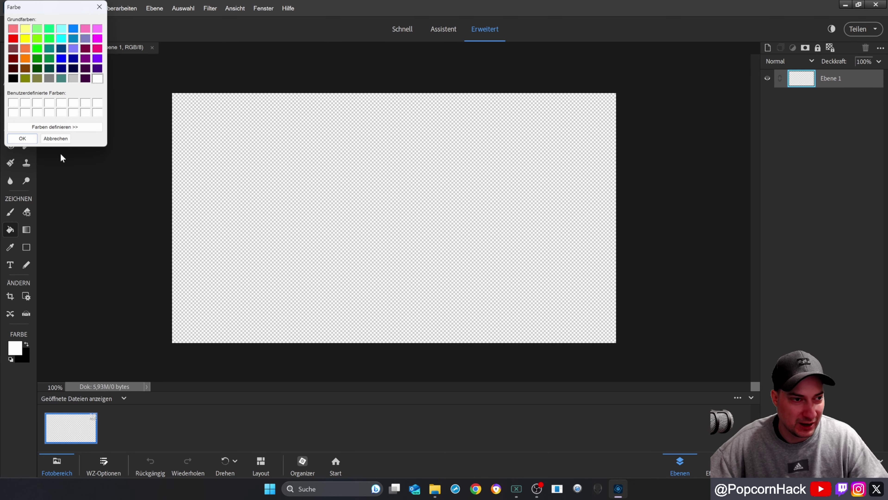
pyautogui.click(99, 7)
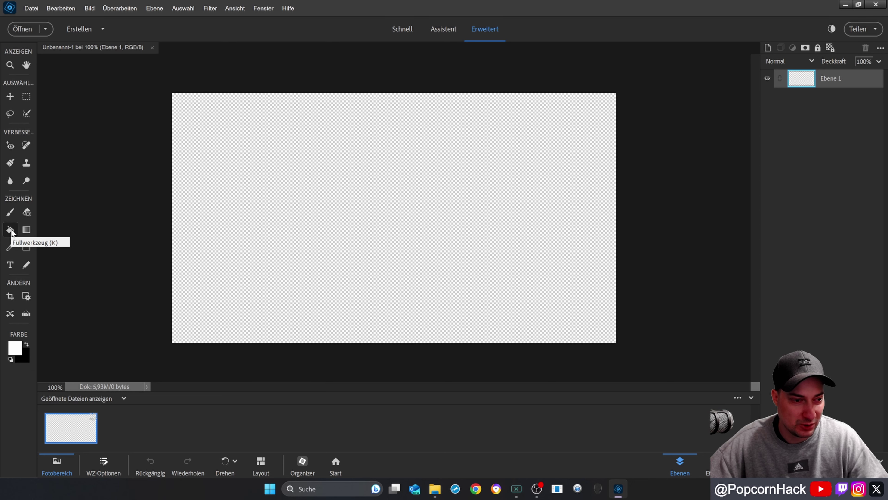
pyautogui.click(305, 218)
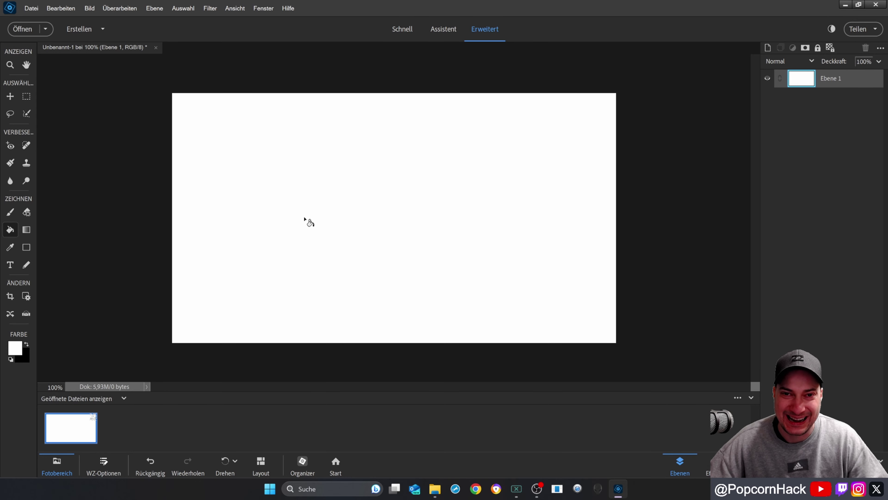
pyautogui.press('v')
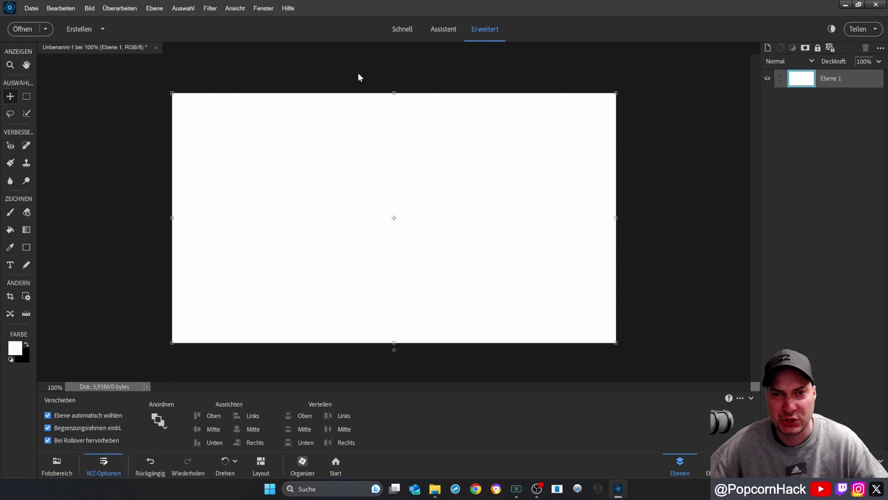
pyautogui.doubleClick(317, 7)
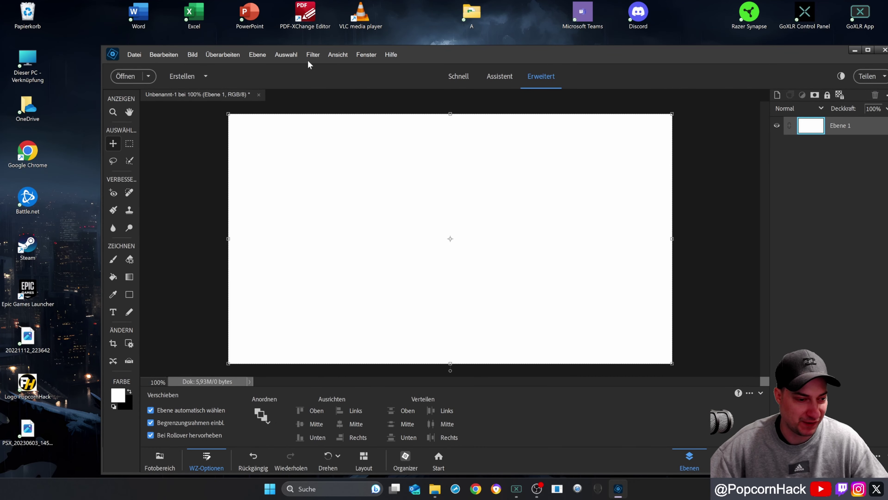
# Bring the two portrait photos and the PopcornHack logo from the desktop into Photoshop Elements
pyautogui.moveTo(75, 458)
pyautogui.mouseDown()
pyautogui.moveTo(69, 336)
pyautogui.moveTo(30, 454)
pyautogui.mouseUp()
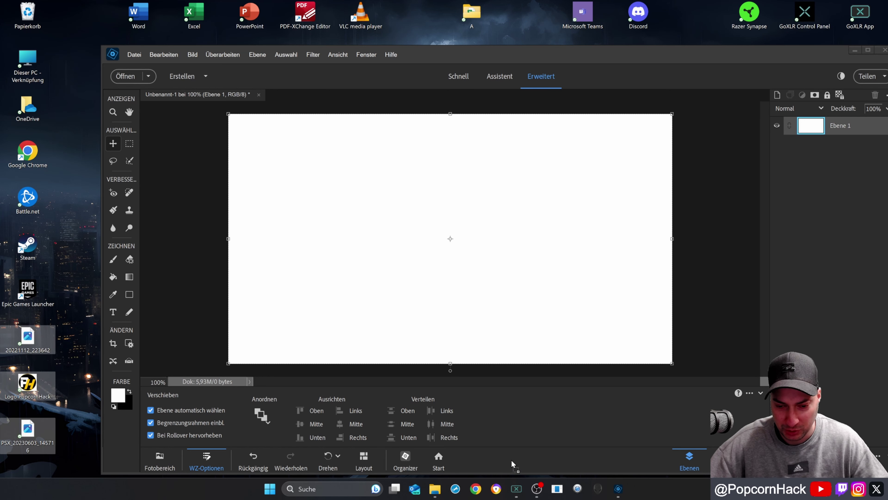
pyautogui.moveTo(511, 459); pyautogui.dragTo(511, 459)
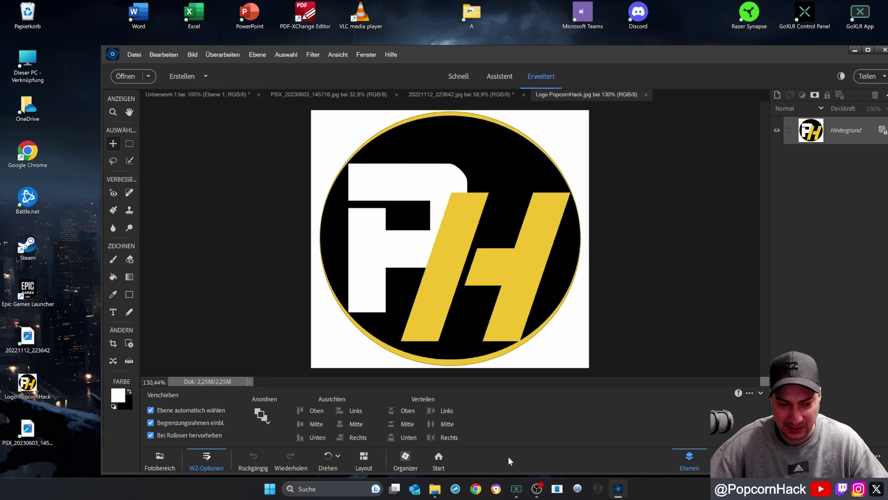
pyautogui.doubleClick(739, 53)
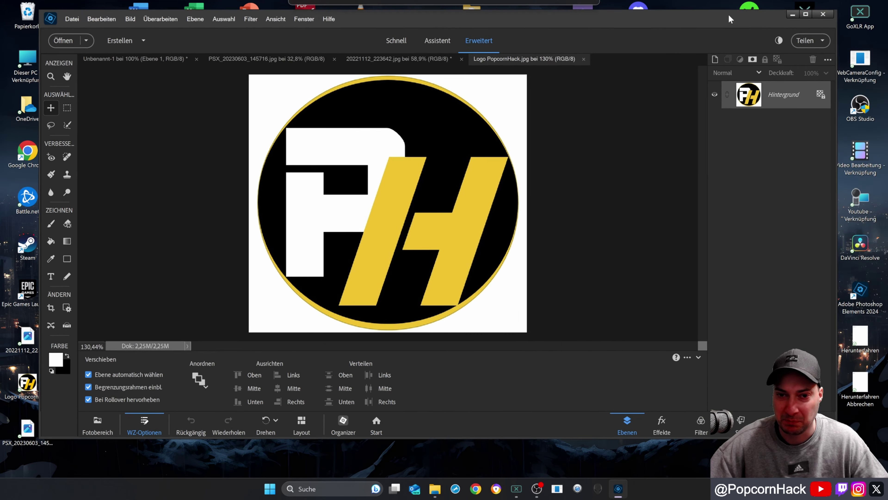
pyautogui.click(57, 462)
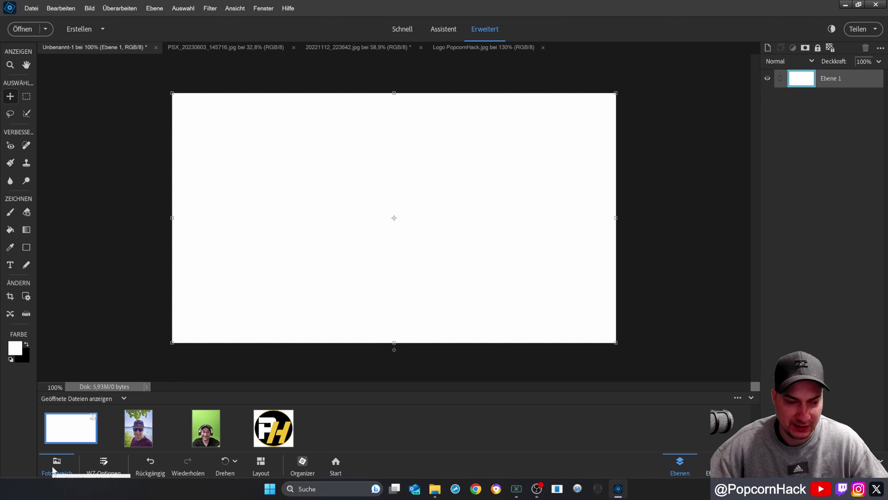
# Preview the lakeside selfie, headphones portrait and logo, ending on the green-screen portrait with the Eraser
pyautogui.click(138, 436)
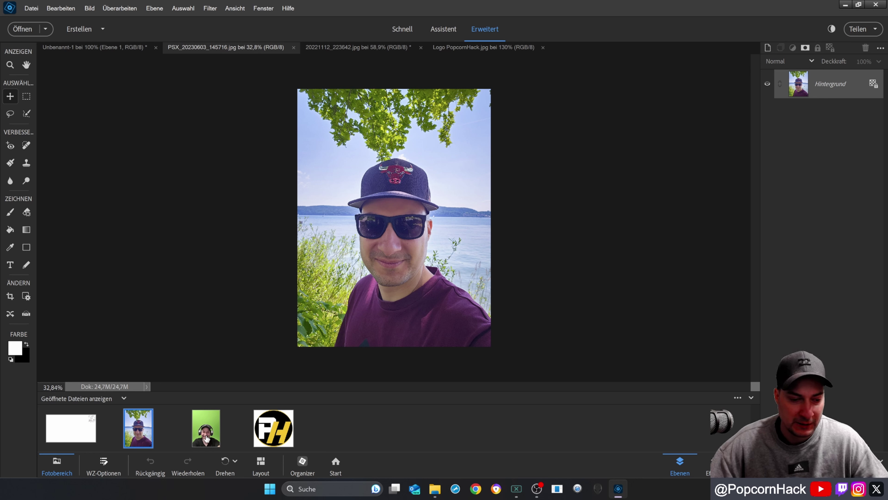
pyautogui.click(208, 438)
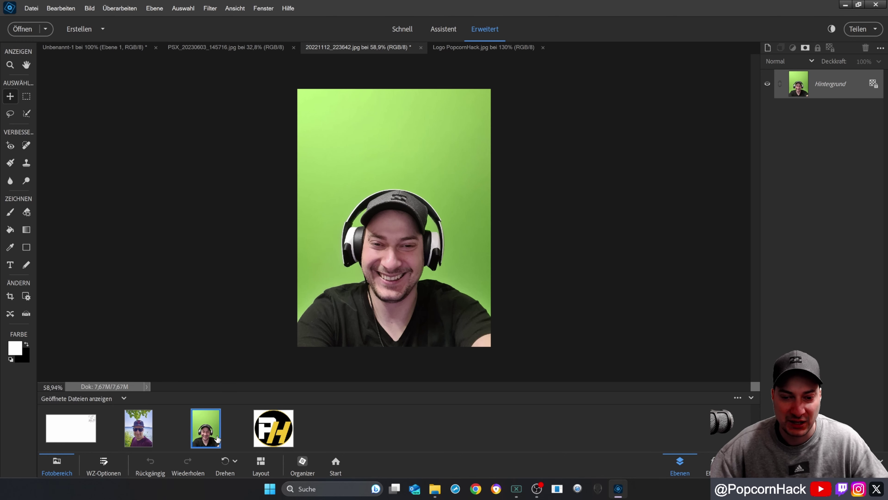
pyautogui.press('e')
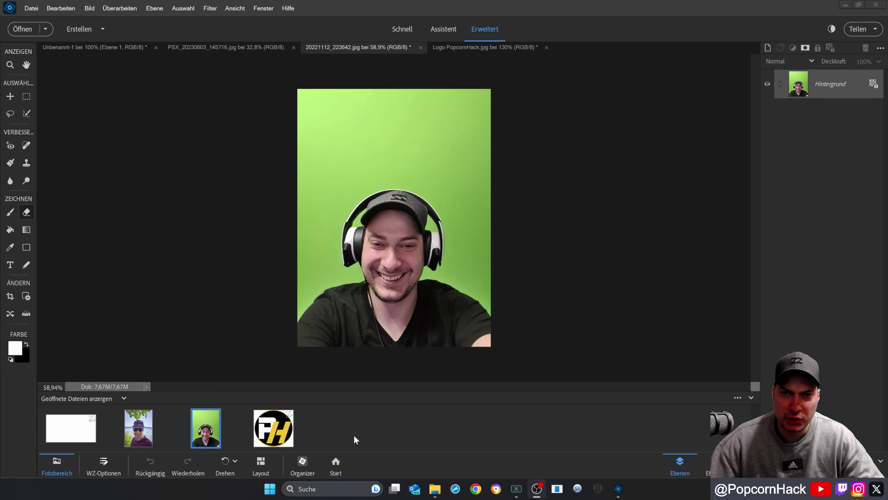
pyautogui.click(283, 426)
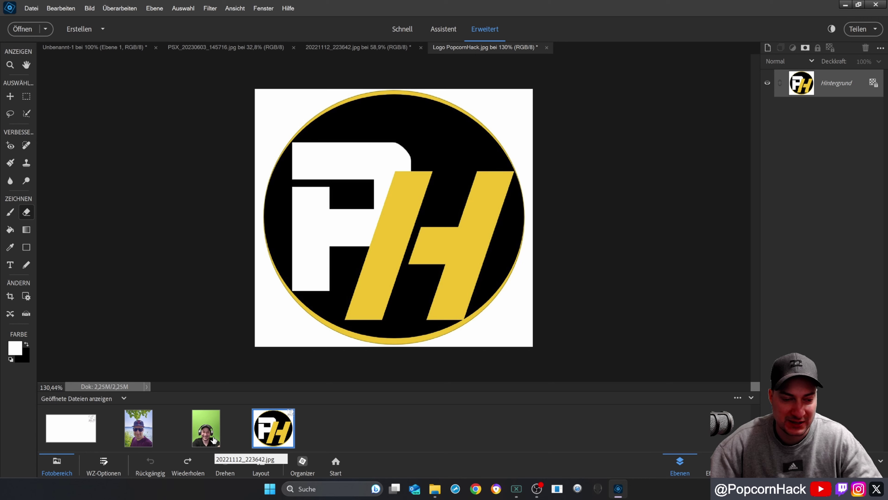
pyautogui.click(214, 439)
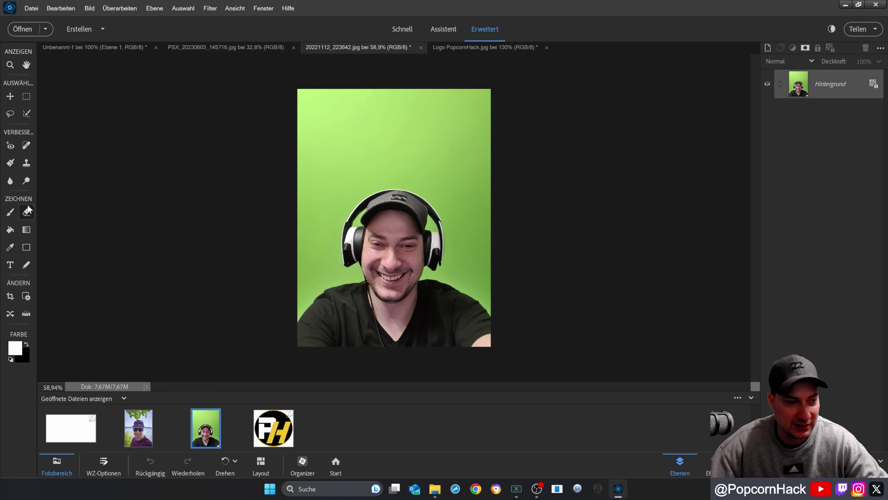
# Switch to the Magic Eraser and test a low tolerance on the green background, undoing the partial erase
pyautogui.click(27, 213)
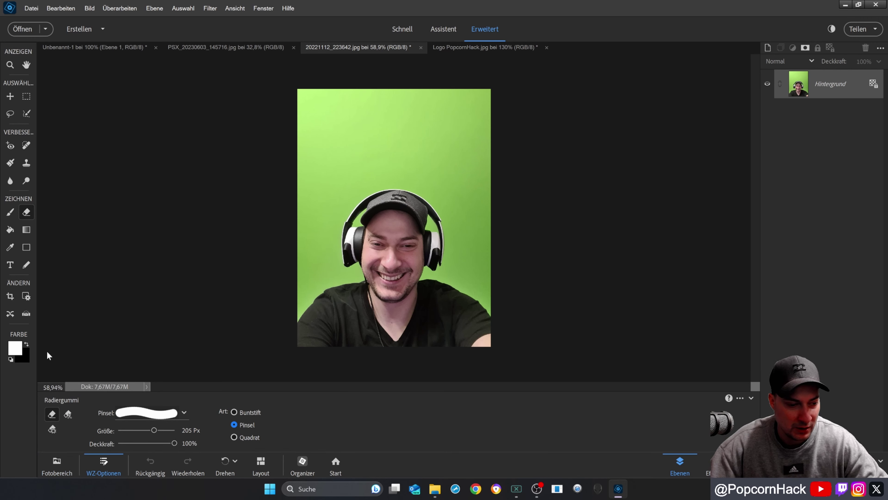
pyautogui.click(53, 429)
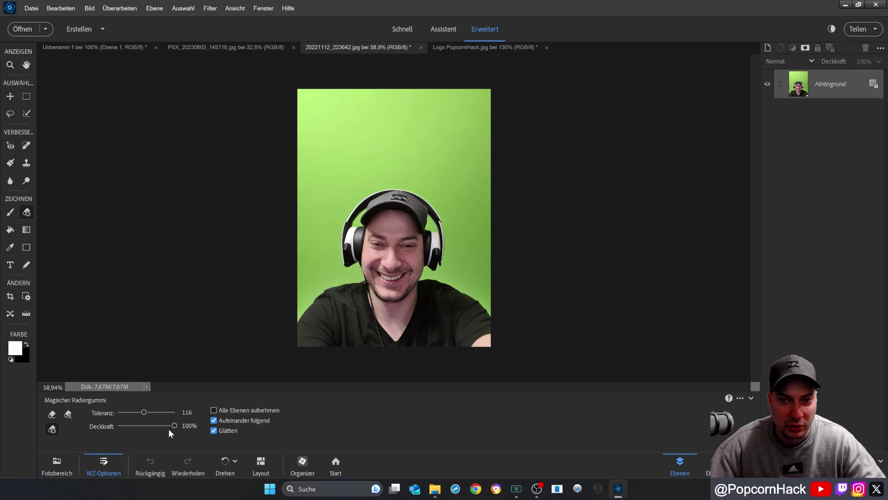
pyautogui.click(135, 412)
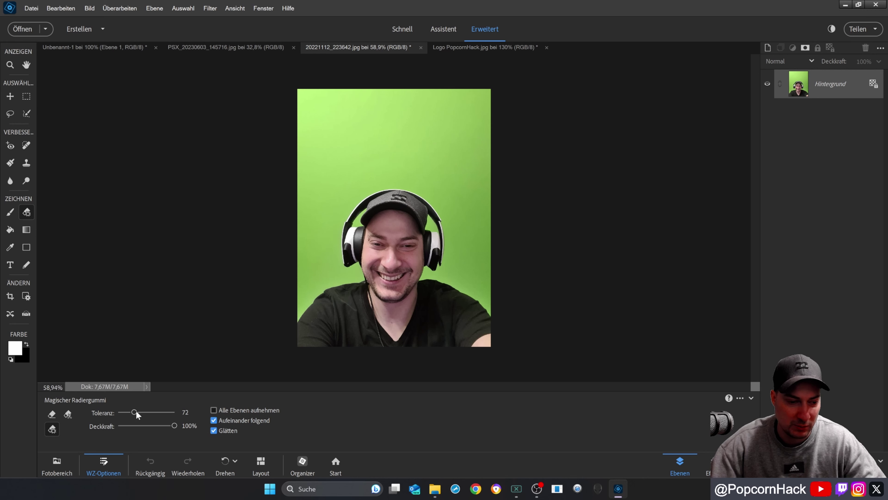
pyautogui.write('4')
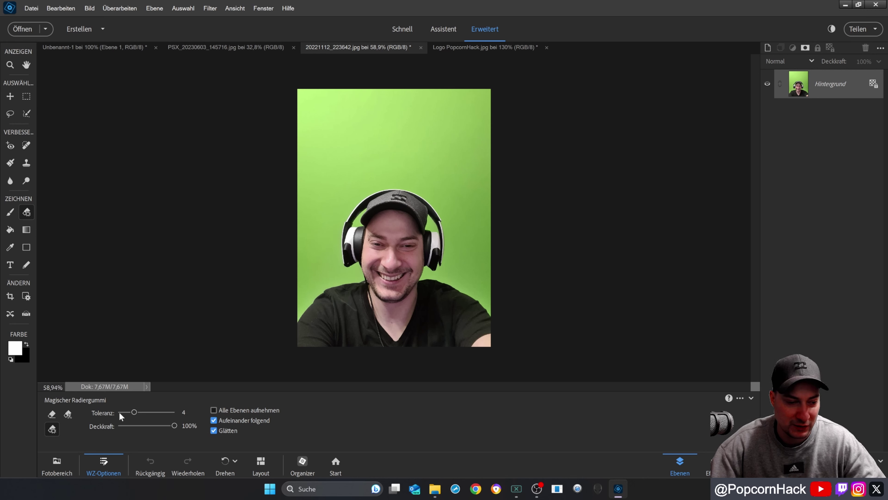
pyautogui.moveTo(118, 411); pyautogui.dragTo(121, 410)
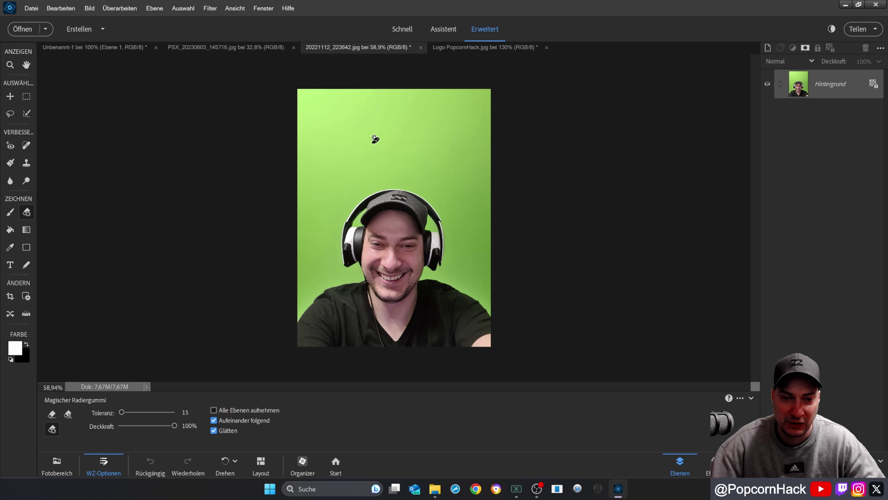
pyautogui.click(345, 155)
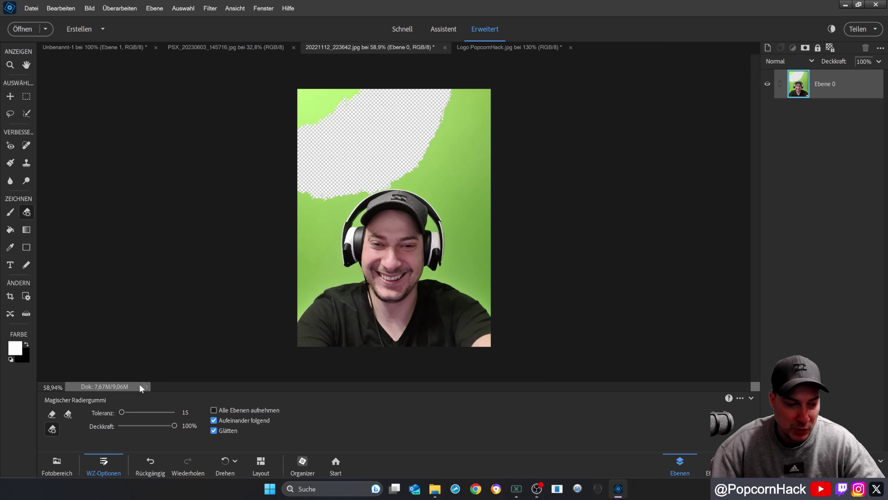
pyautogui.click(151, 461)
# Raise the Magic Eraser tolerance to 89 and erase the green background and both headphone patches
pyautogui.moveTo(129, 413); pyautogui.dragTo(137, 411)
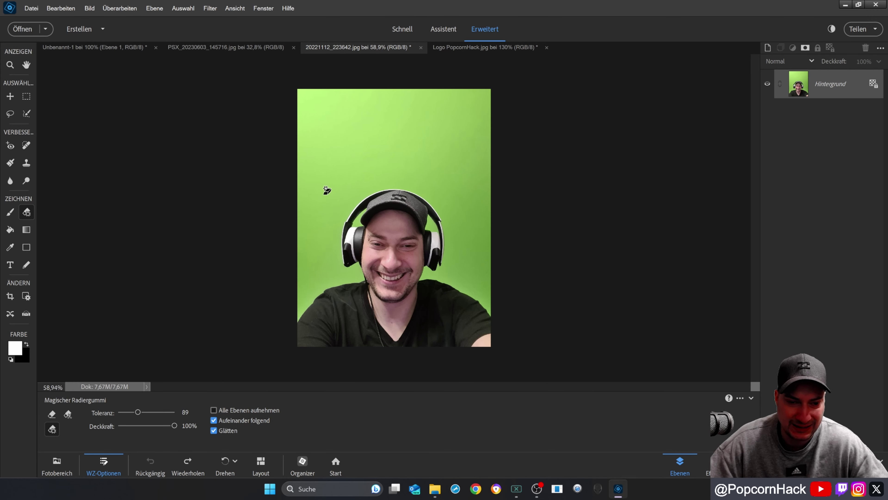
pyautogui.click(327, 190)
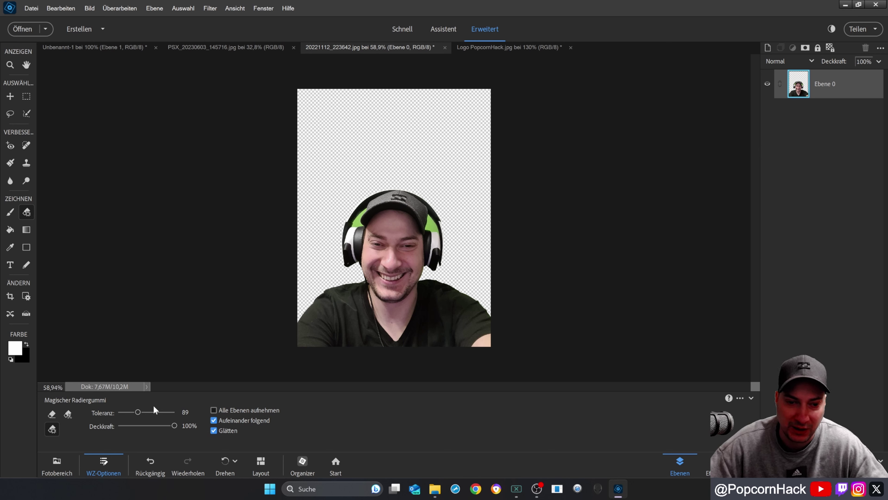
pyautogui.click(360, 216)
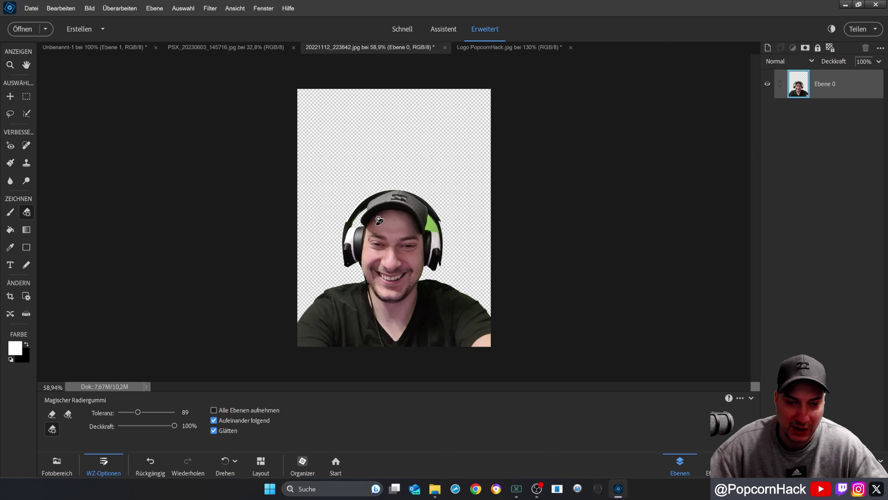
pyautogui.click(433, 220)
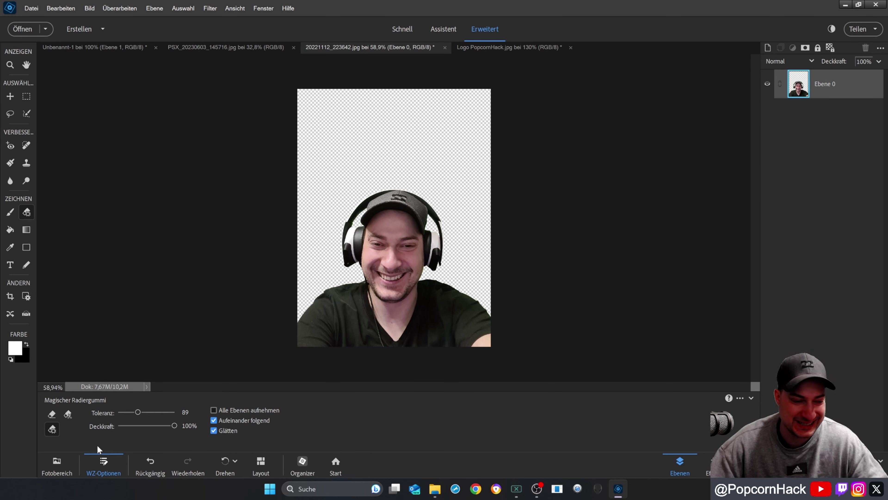
pyautogui.click(58, 465)
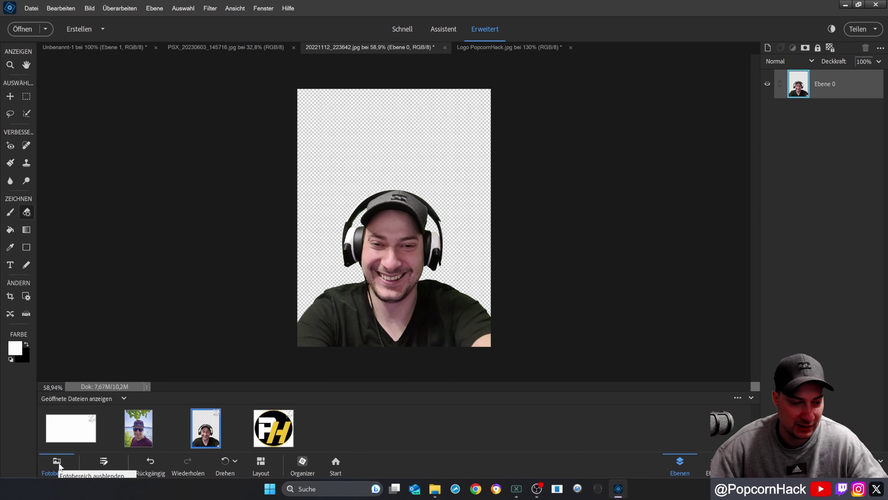
# Erase the white corners around the PopcornHack logo with the Magic Eraser, then bring up the lakeside selfie
pyautogui.click(279, 434)
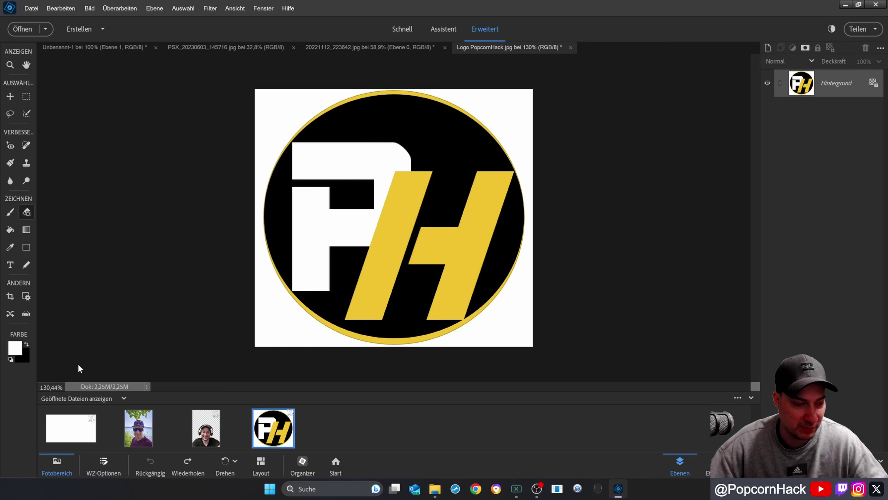
pyautogui.click(28, 214)
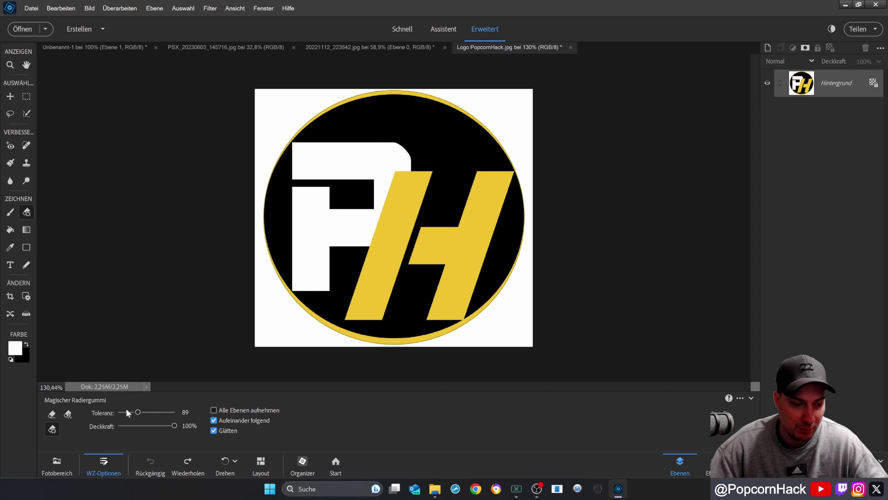
pyautogui.click(281, 316)
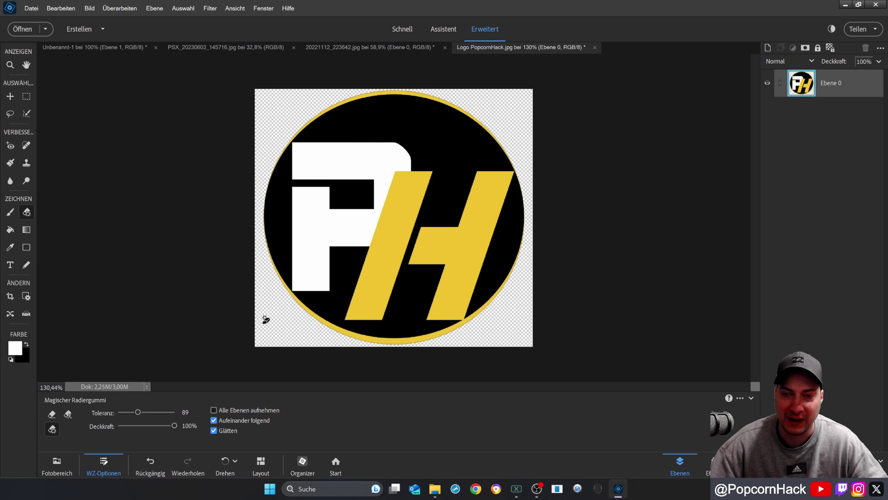
pyautogui.click(60, 465)
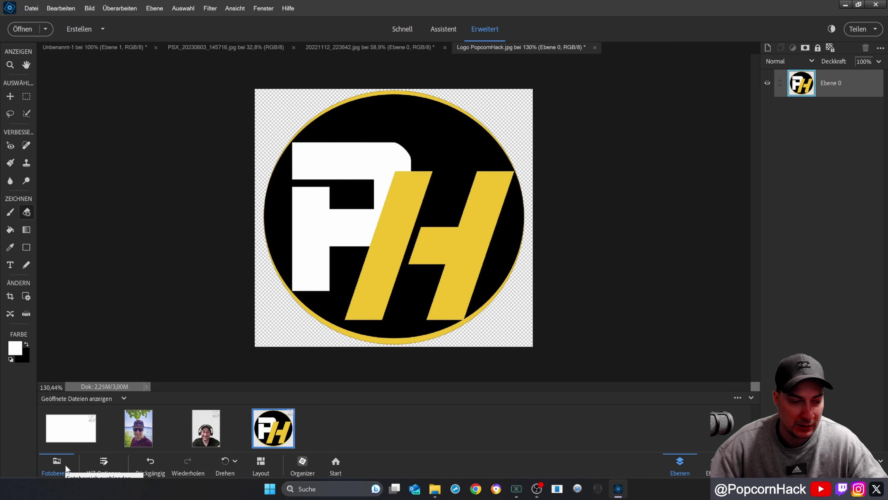
pyautogui.click(145, 434)
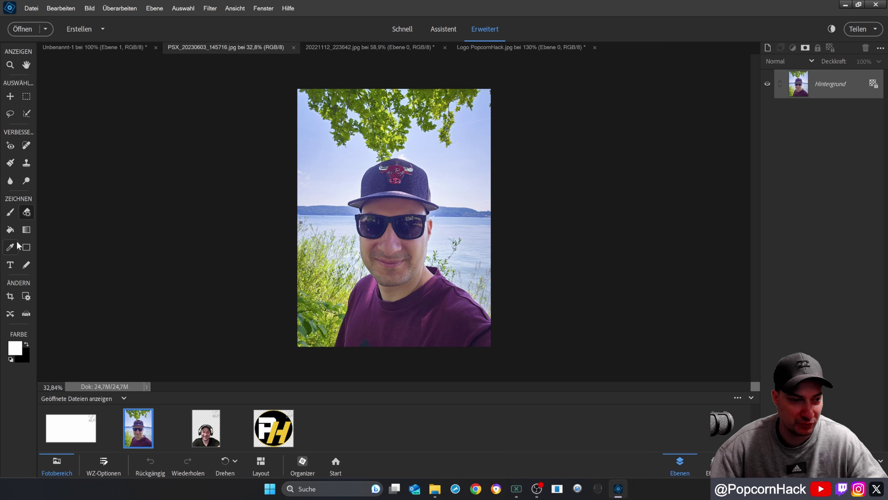
pyautogui.click(28, 213)
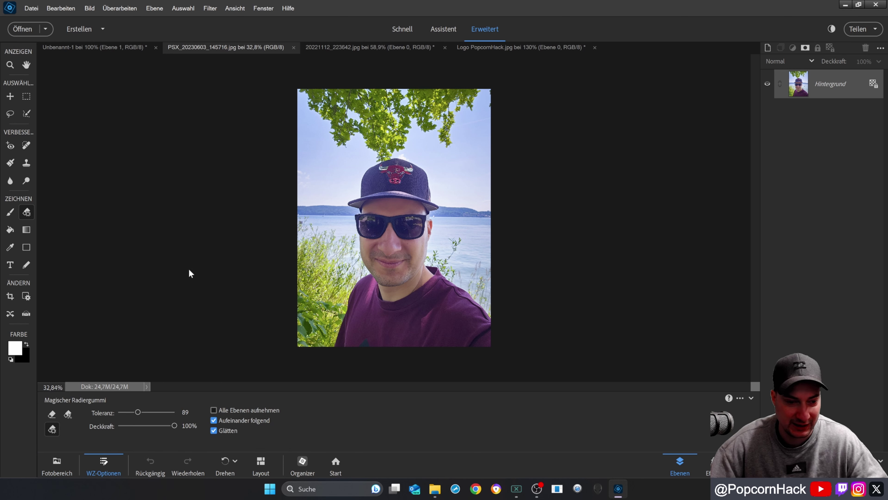
pyautogui.click(333, 213)
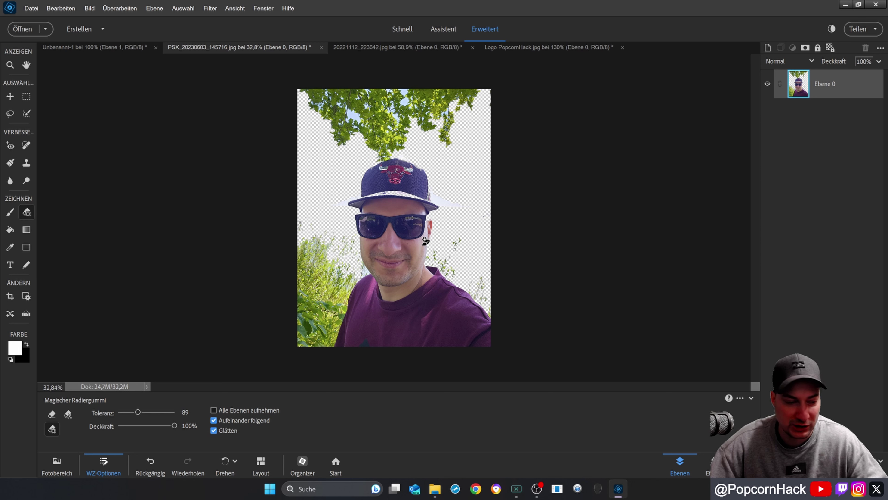
pyautogui.click(153, 461)
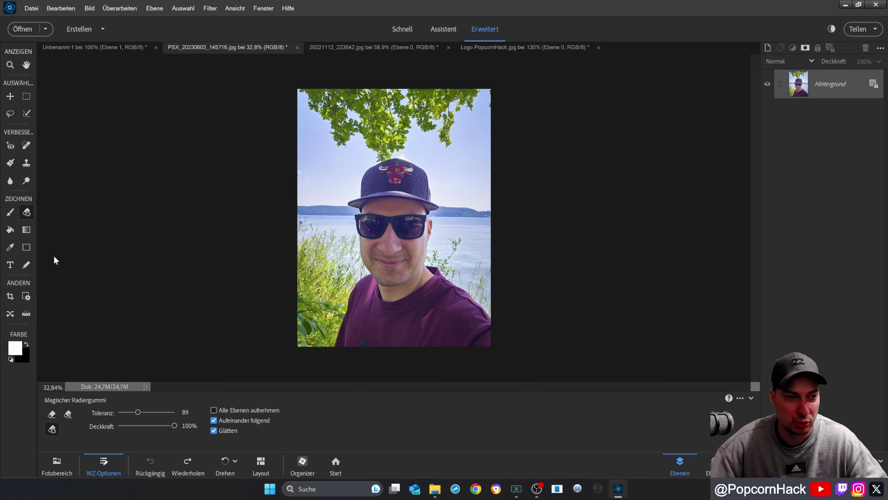
pyautogui.click(27, 114)
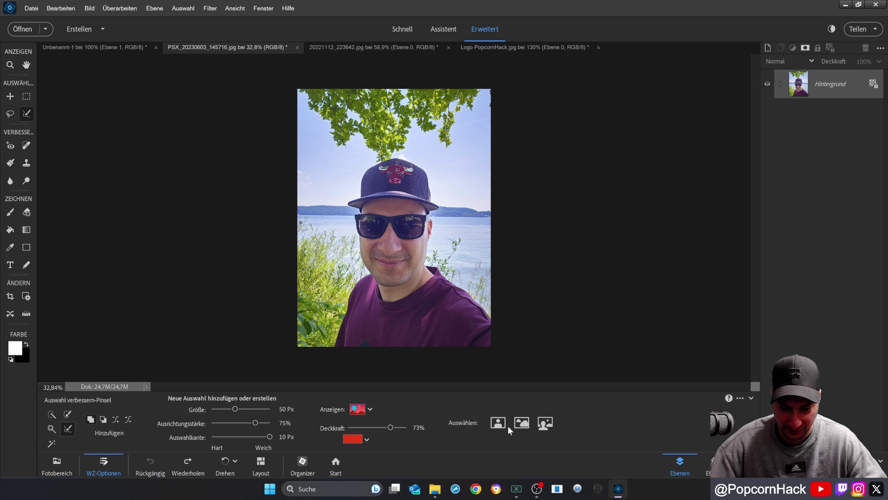
# Try Select Subject, Select Sky and Select Background, finishing with Select Subject on the man
pyautogui.click(498, 422)
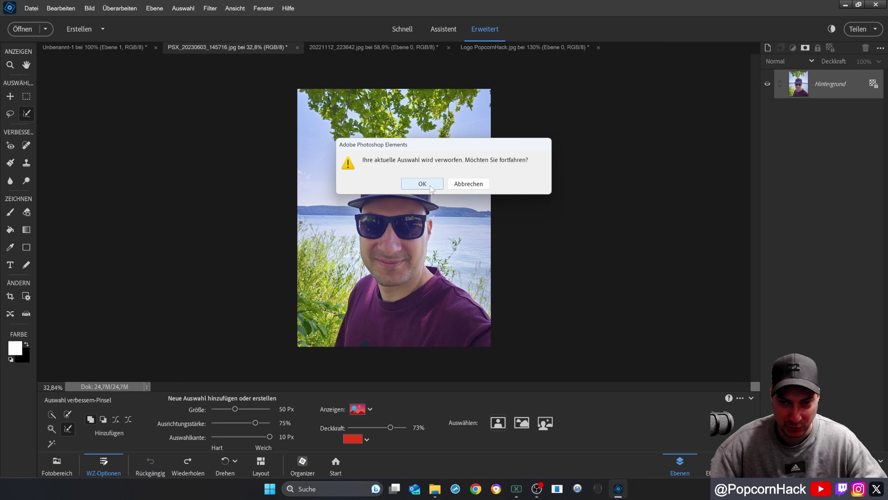
pyautogui.click(422, 184)
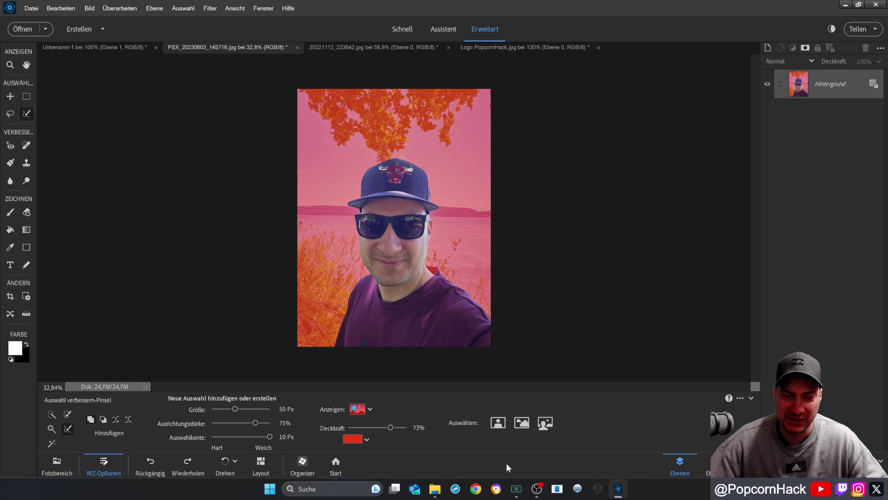
pyautogui.click(526, 424)
pyautogui.click(433, 189)
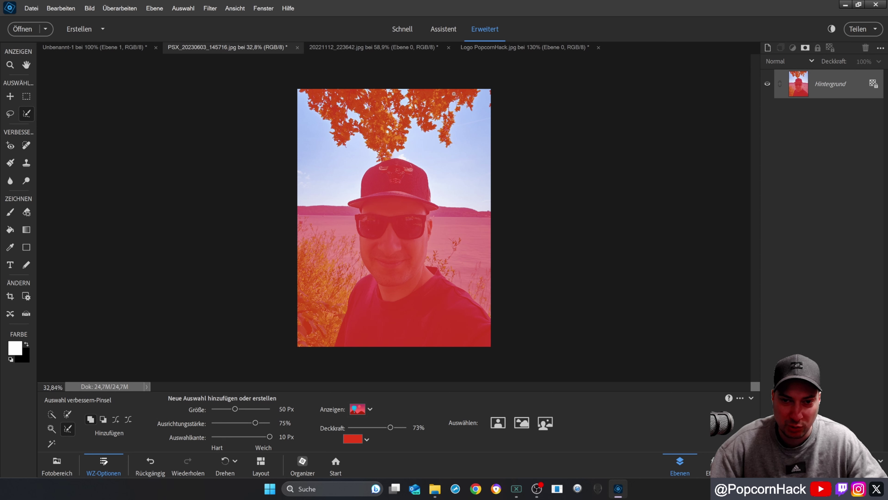
pyautogui.click(545, 422)
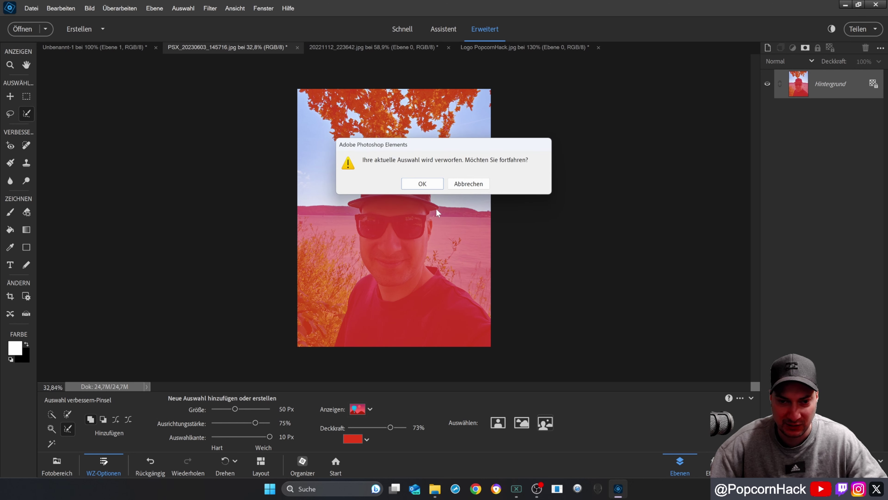
pyautogui.click(423, 184)
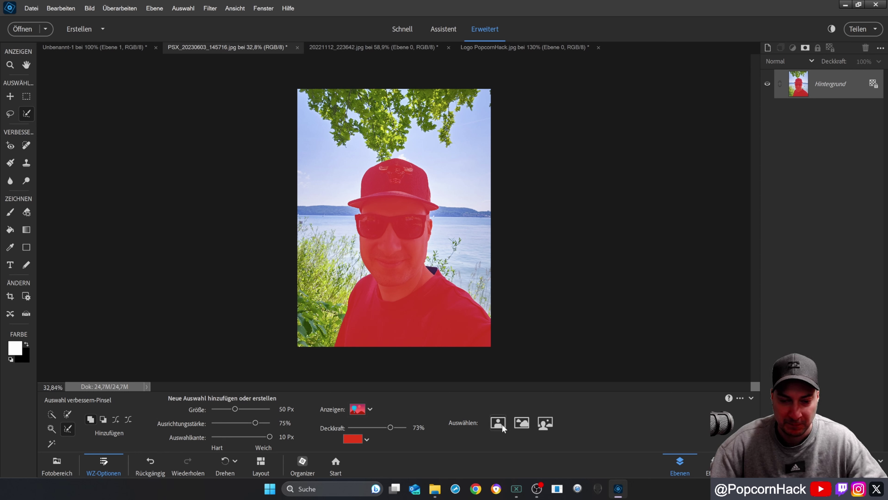
pyautogui.click(501, 422)
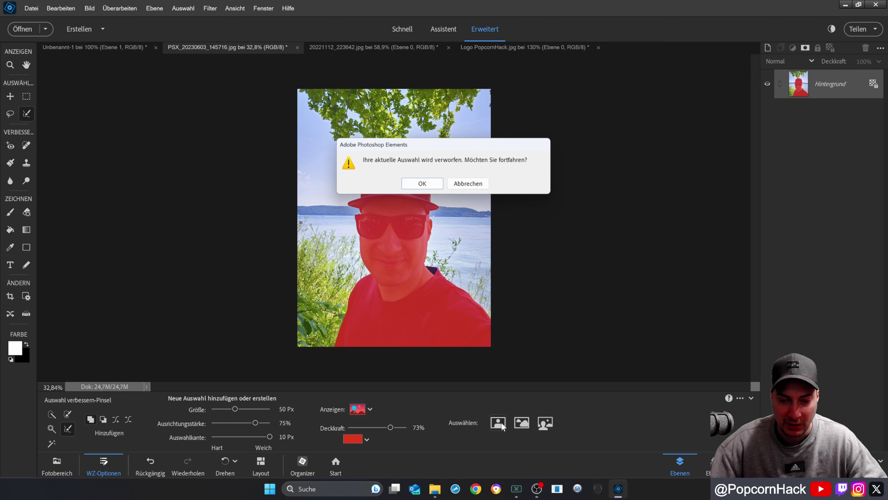
pyautogui.click(422, 183)
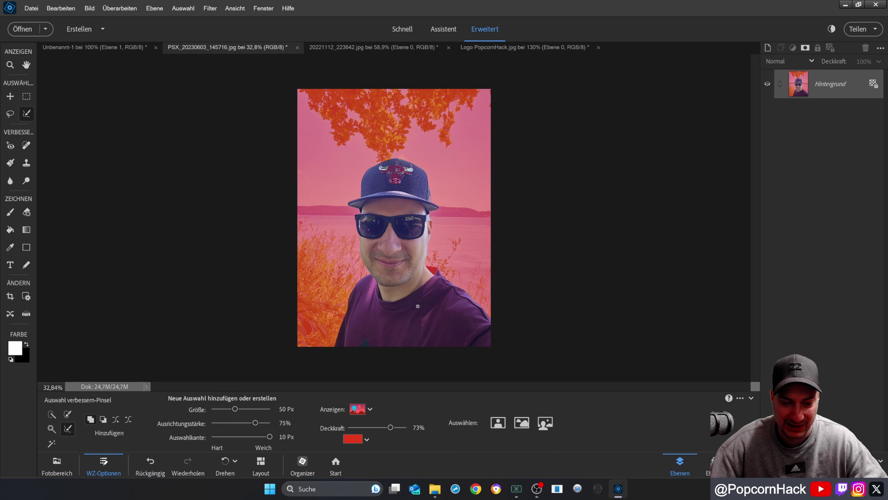
# Lower the refine brush overlay opacity to 68% and choose Push mode
pyautogui.click(366, 440)
pyautogui.click(367, 439)
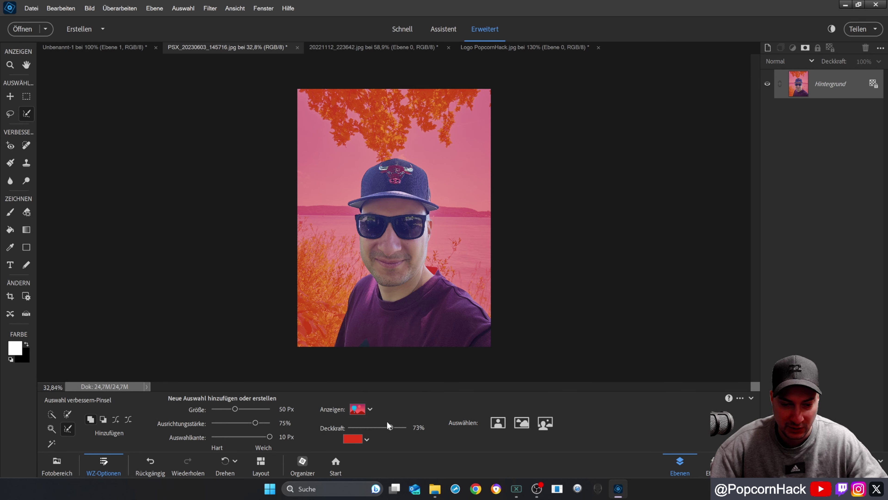
pyautogui.moveTo(388, 426)
pyautogui.mouseDown()
pyautogui.moveTo(366, 427)
pyautogui.moveTo(407, 426)
pyautogui.moveTo(387, 427)
pyautogui.mouseUp()
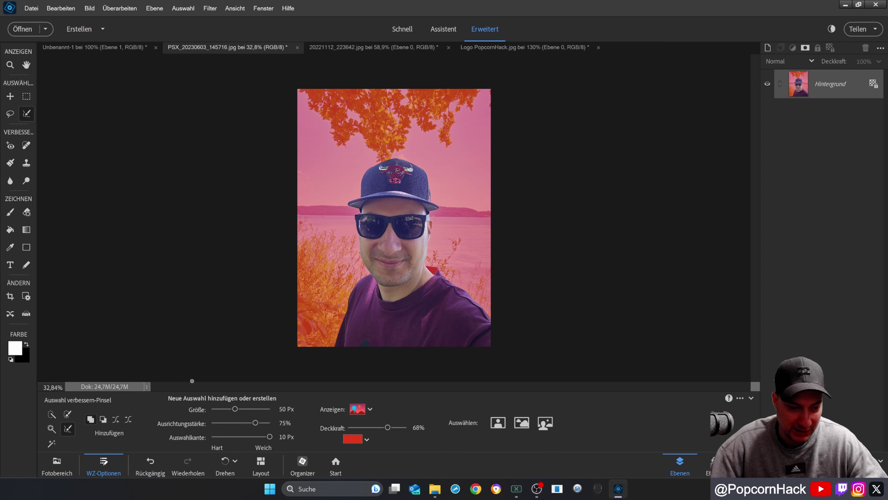
pyautogui.click(116, 420)
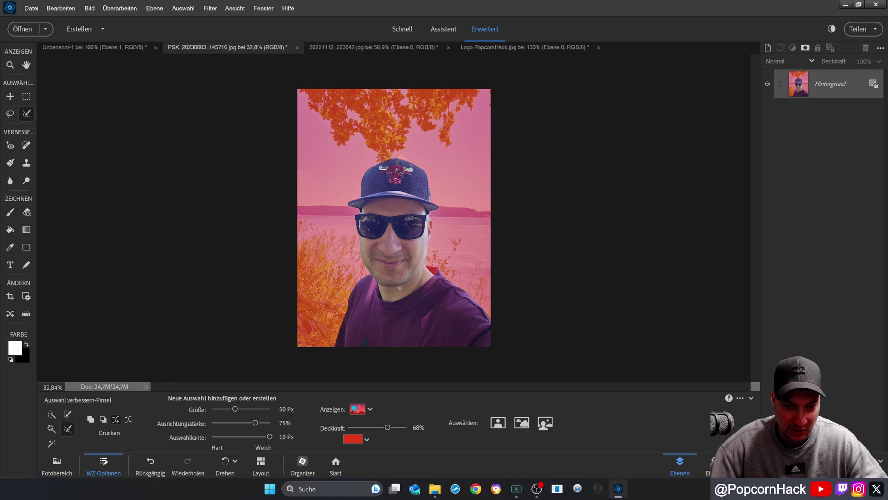
# Set the refine brush size to 67 px and snap strength to 86%
pyautogui.moveTo(238, 410); pyautogui.dragTo(253, 409)
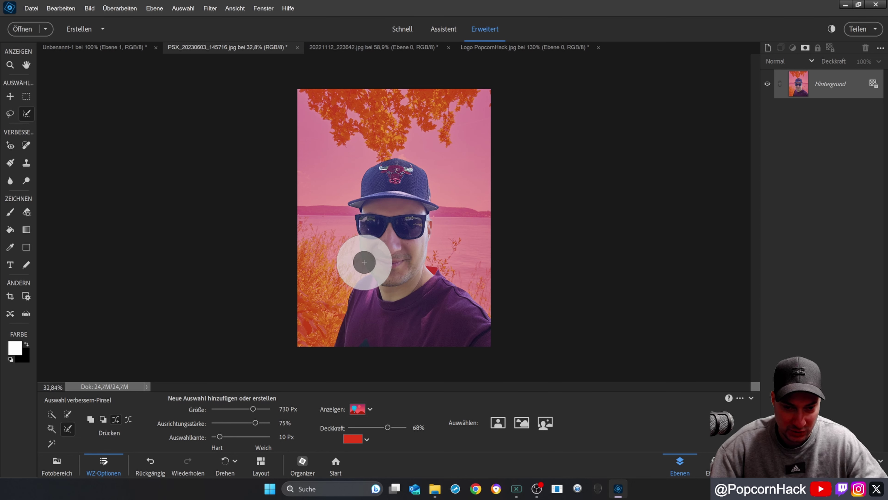
pyautogui.moveTo(369, 239); pyautogui.dragTo(395, 232)
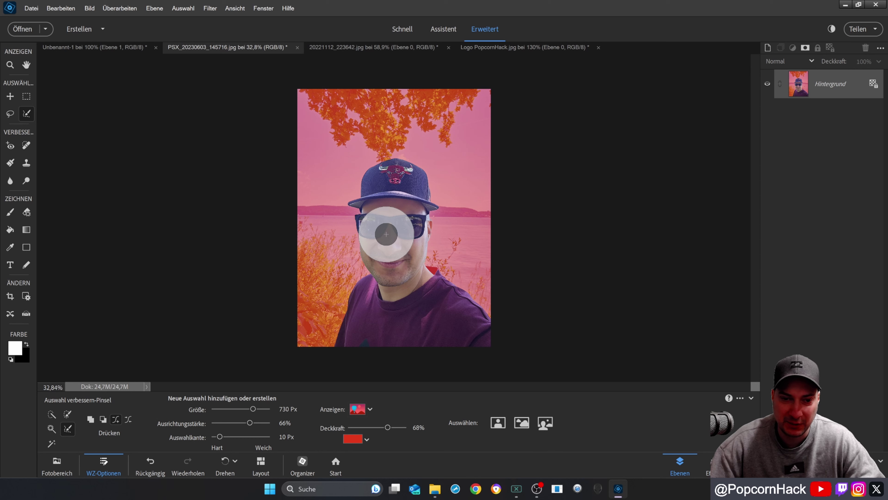
pyautogui.press('alt')
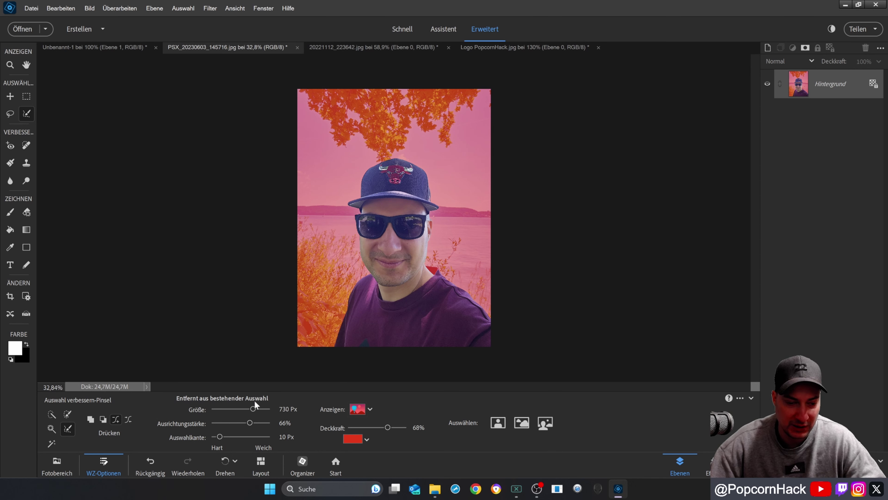
pyautogui.moveTo(251, 408); pyautogui.dragTo(234, 408)
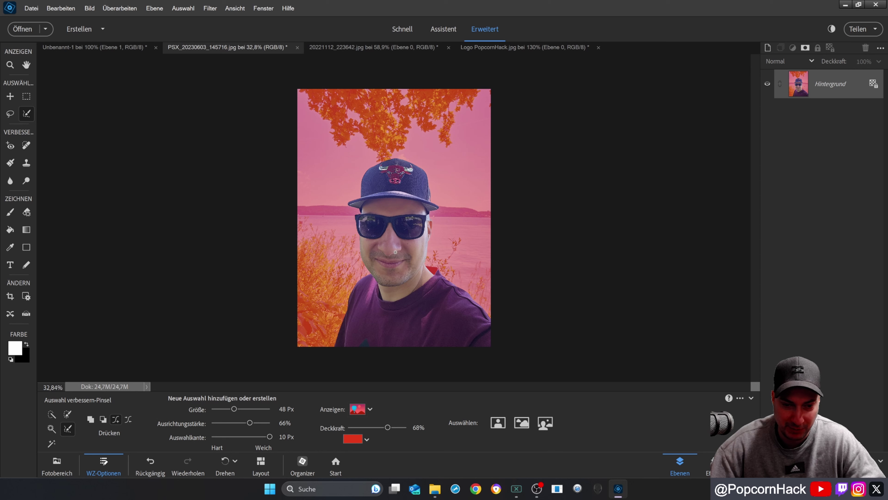
pyautogui.moveTo(236, 408); pyautogui.dragTo(242, 408)
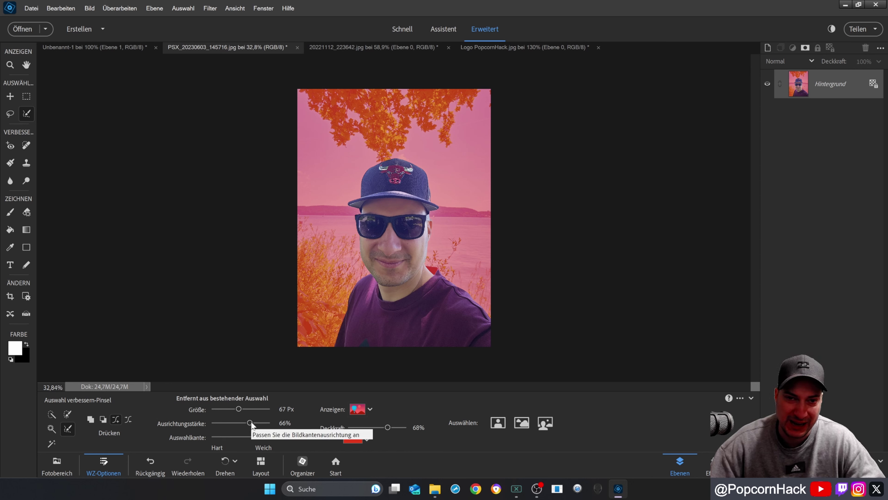
pyautogui.moveTo(250, 423); pyautogui.dragTo(252, 422)
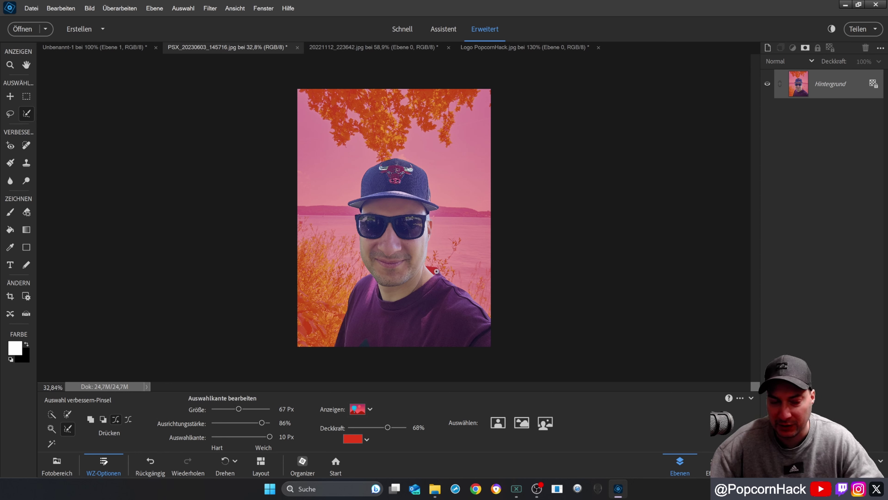
# Undo the last refinement, repaint the selection edge beside the man, and switch the brush to subtract
pyautogui.hotkey('ctrl', 'z')
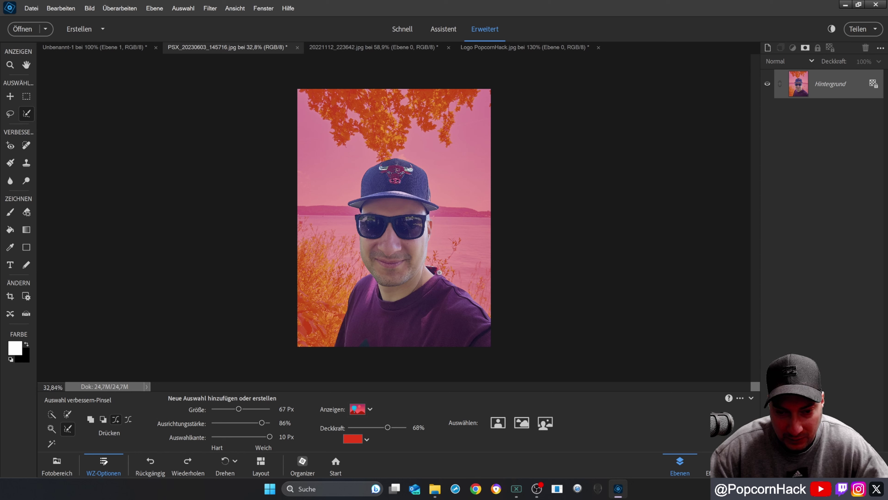
pyautogui.moveTo(434, 272); pyautogui.dragTo(427, 326)
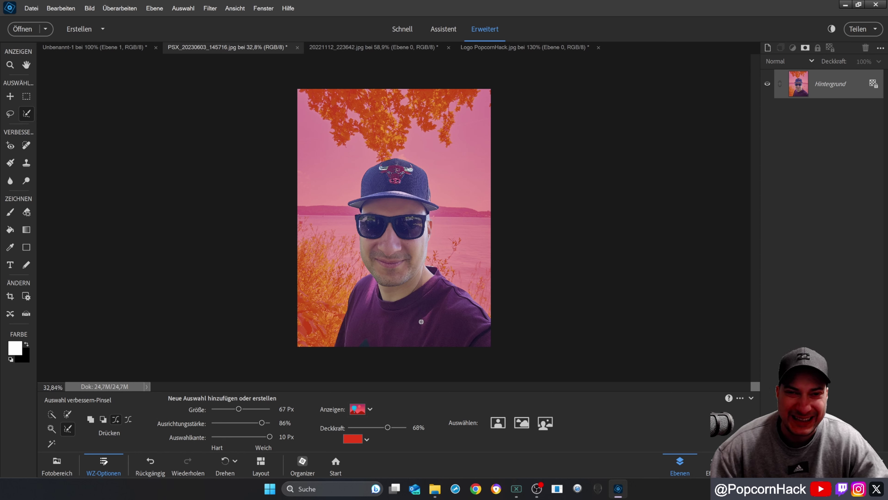
pyautogui.press('alt')
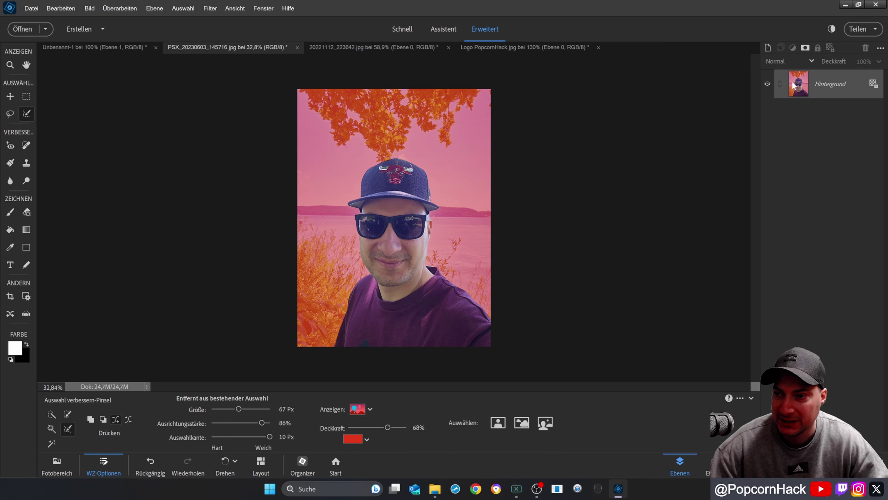
# Mask out the lakeside selfie's background, then return to the Unbenannt-1 white canvas with the Move tool
pyautogui.click(806, 49)
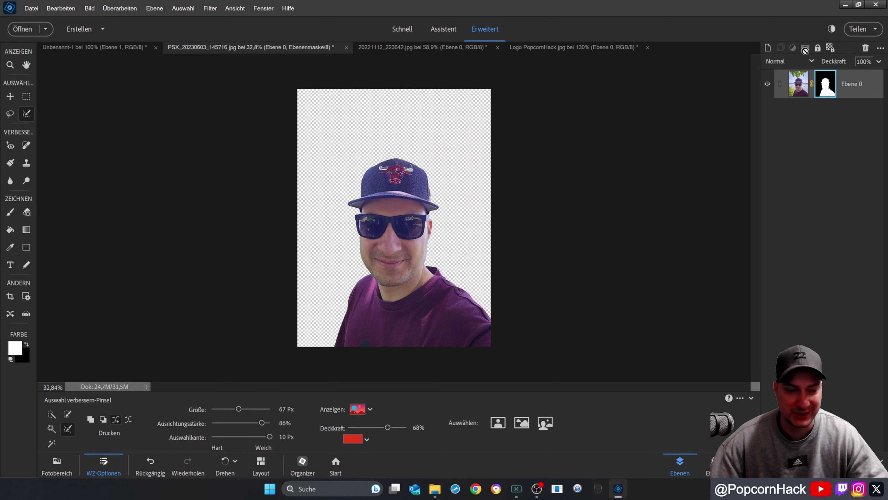
pyautogui.click(57, 468)
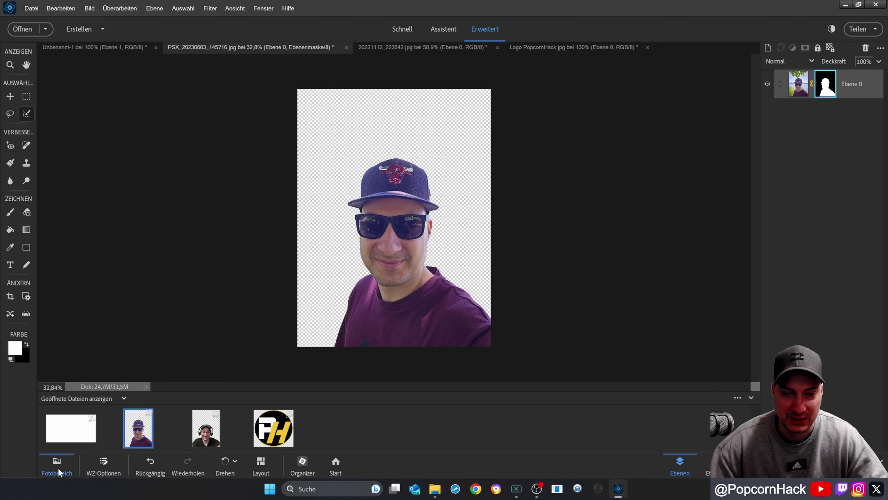
pyautogui.press('v')
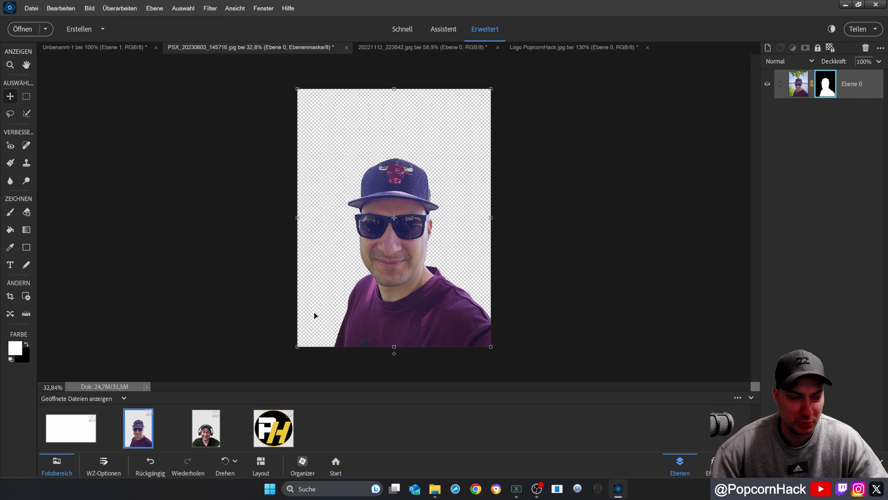
pyautogui.click(74, 438)
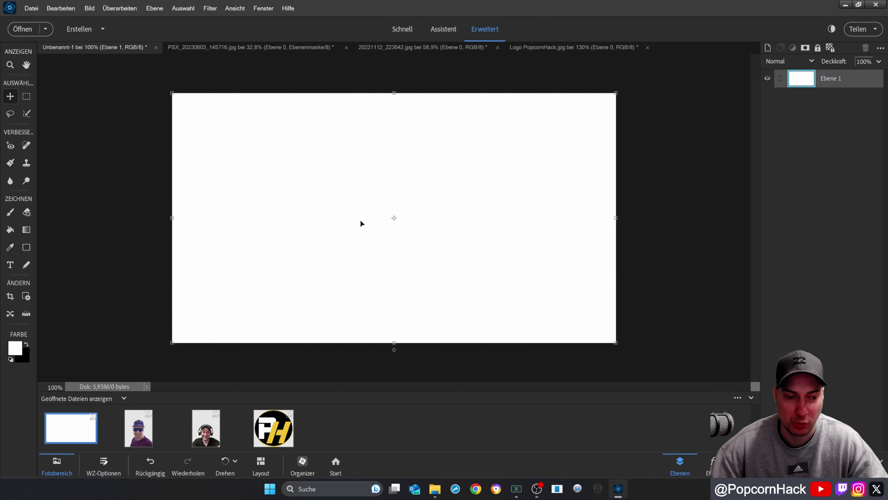
pyautogui.click(145, 436)
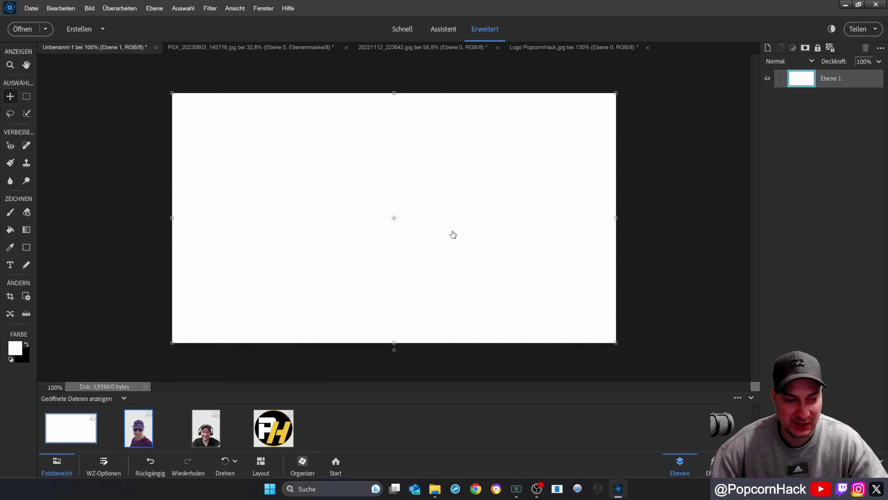
# Place the cap wearer's portrait on the canvas, scaled to about 78% at the right edge
pyautogui.moveTo(452, 233); pyautogui.dragTo(453, 232)
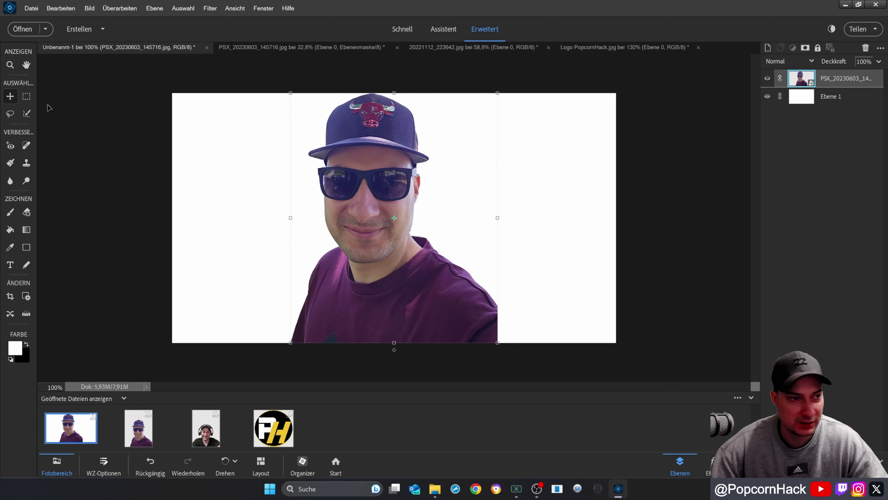
pyautogui.click(11, 100)
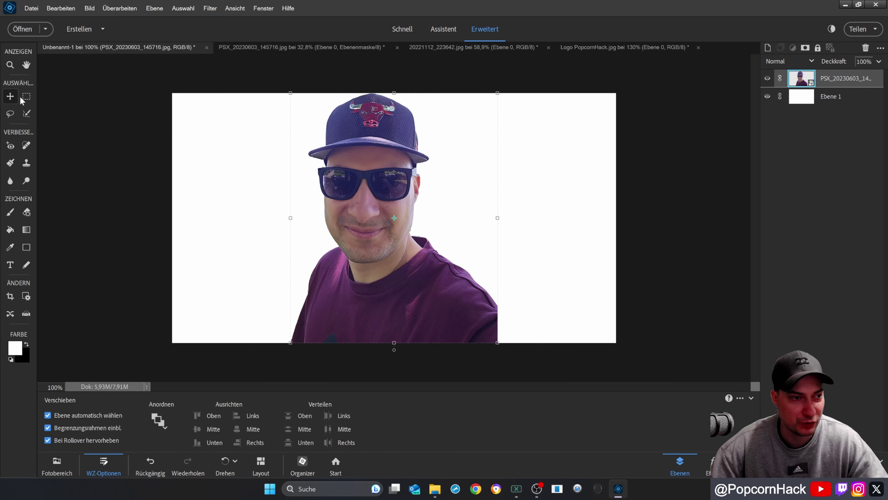
pyautogui.moveTo(497, 93)
pyautogui.mouseDown()
pyautogui.moveTo(406, 158)
pyautogui.moveTo(454, 148)
pyautogui.mouseUp()
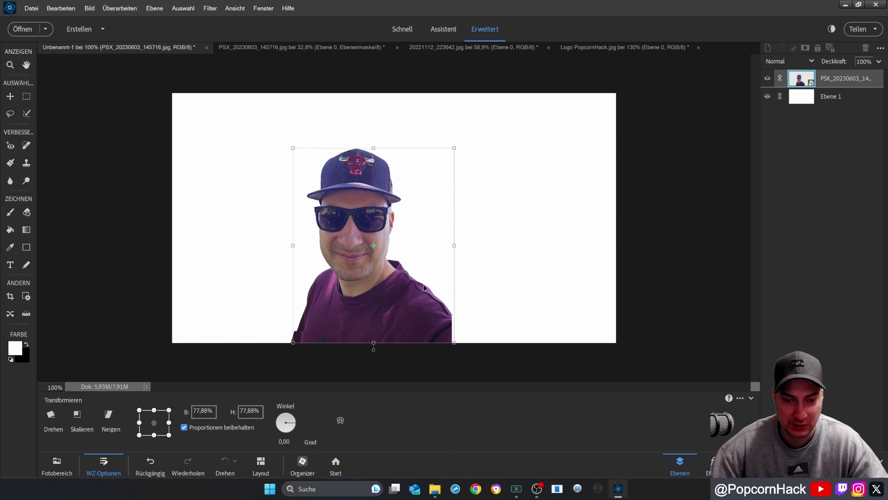
pyautogui.moveTo(424, 287); pyautogui.dragTo(597, 295)
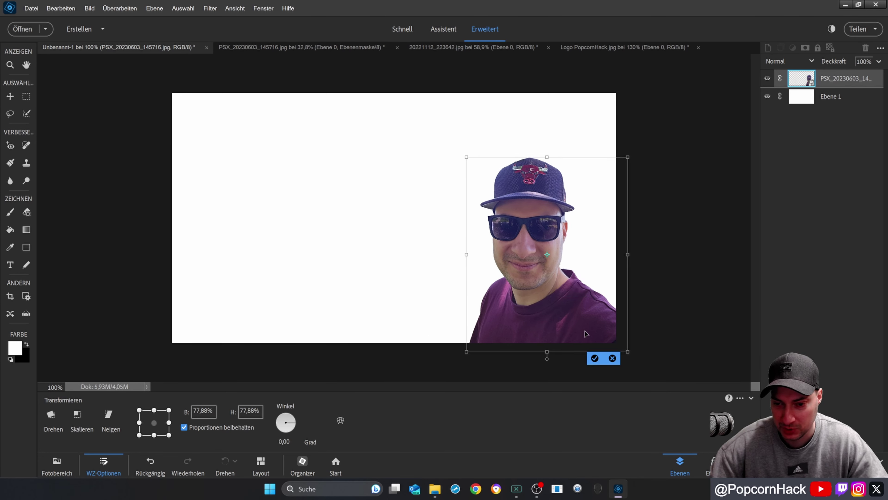
pyautogui.click(597, 361)
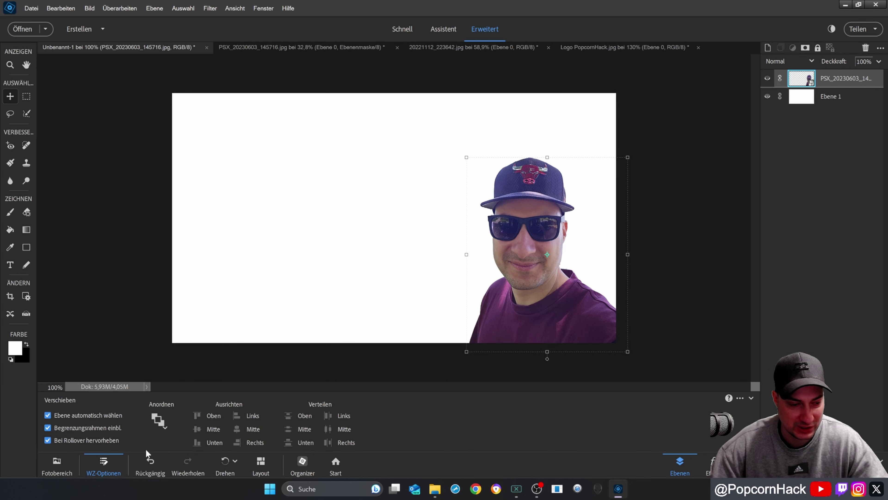
# Add the headphones portrait at about 68% in the lower left, then drop in the PopcornHack logo
pyautogui.click(54, 468)
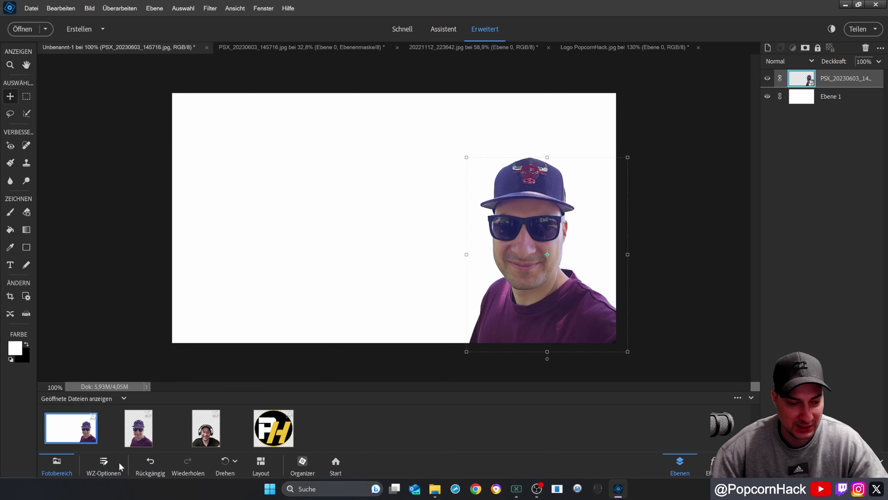
pyautogui.moveTo(206, 431); pyautogui.dragTo(276, 233)
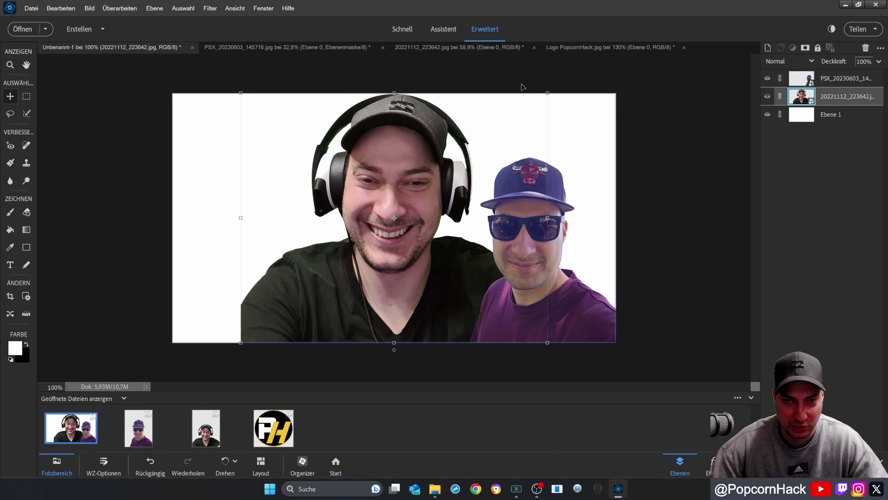
pyautogui.moveTo(476, 148); pyautogui.dragTo(448, 171)
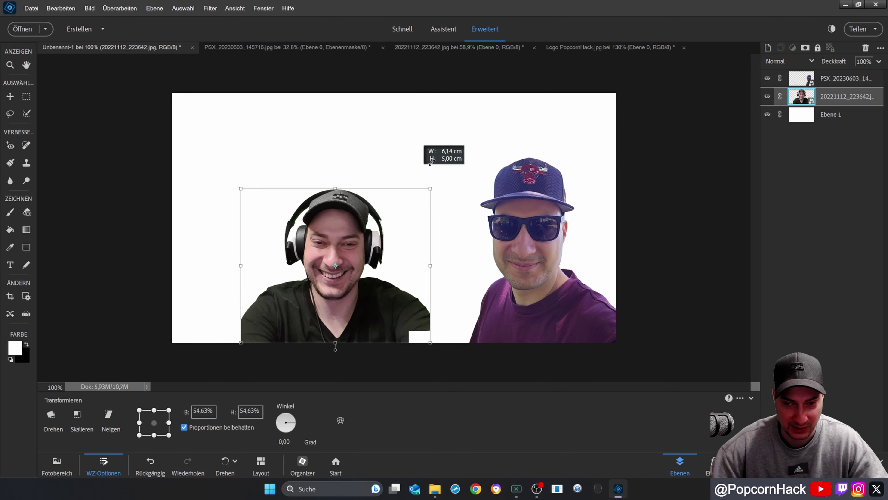
pyautogui.moveTo(325, 307); pyautogui.dragTo(238, 313)
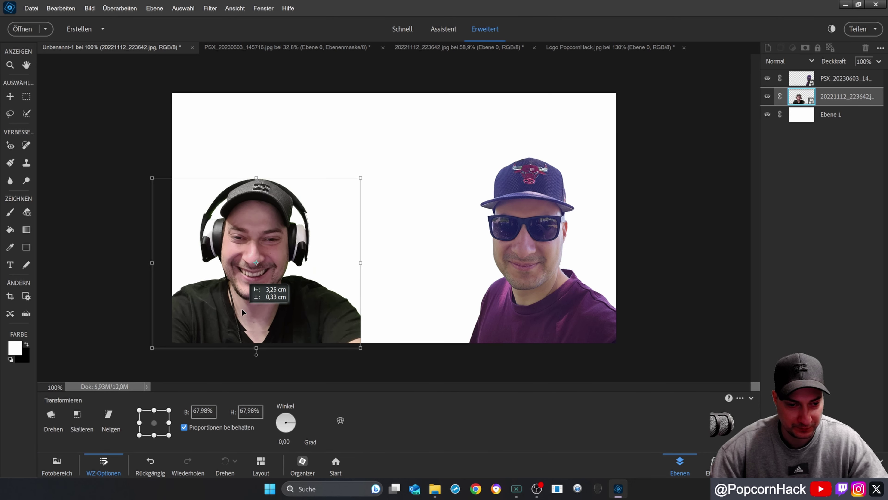
pyautogui.click(328, 354)
pyautogui.click(56, 465)
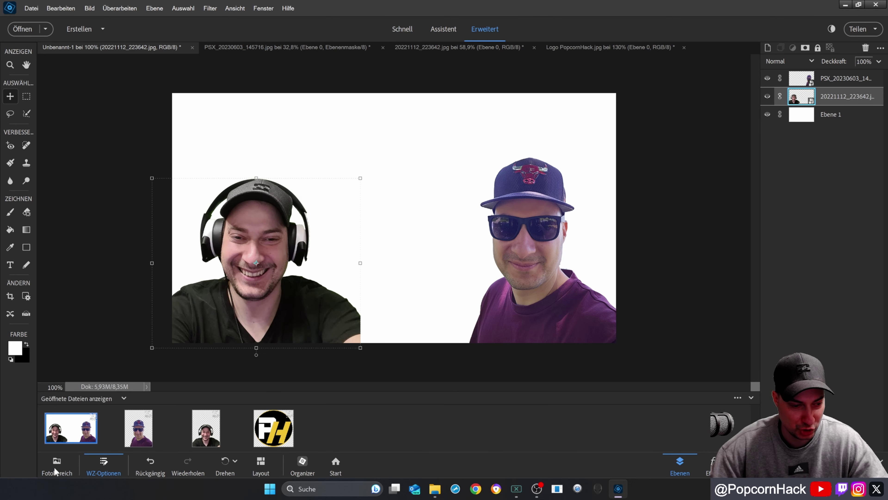
pyautogui.moveTo(263, 427); pyautogui.dragTo(411, 185)
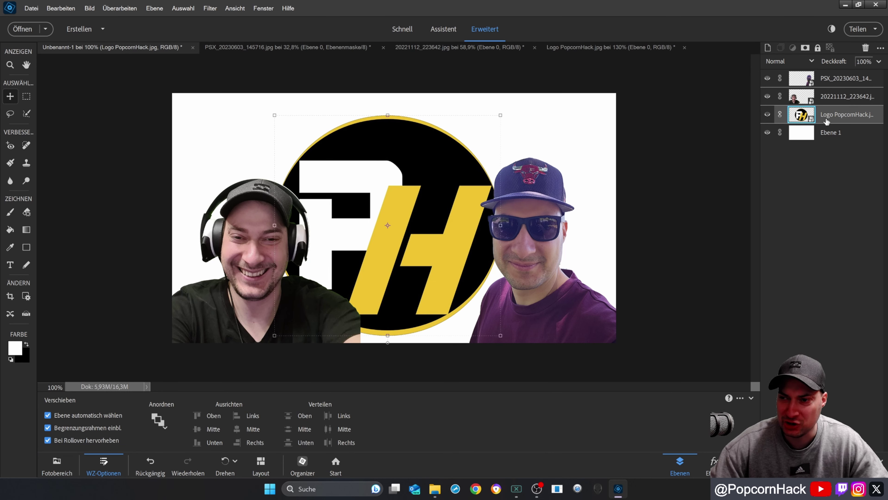
# Move the logo layer beneath both portraits and enlarge it to 110.87%, centred between them
pyautogui.moveTo(825, 116); pyautogui.dragTo(832, 82)
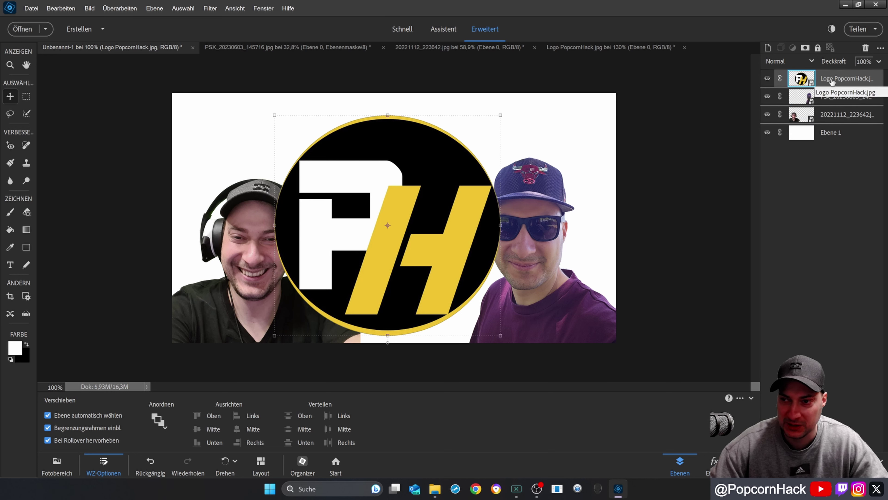
pyautogui.moveTo(832, 81); pyautogui.dragTo(832, 128)
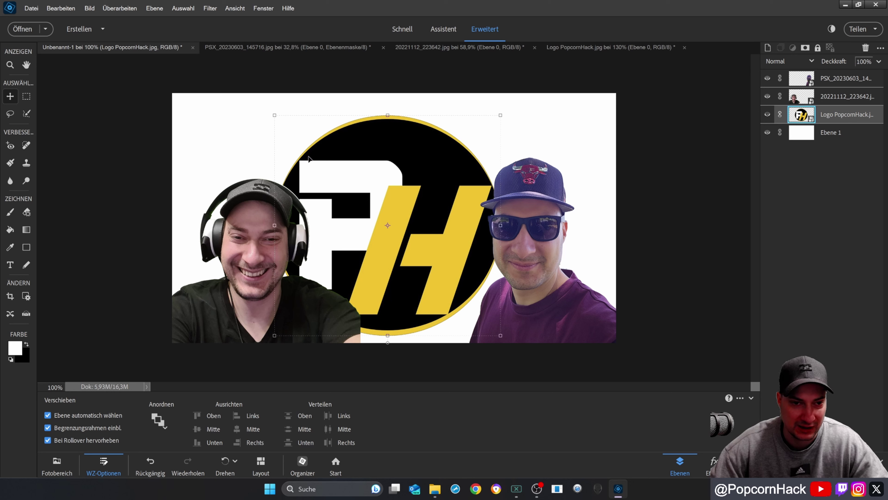
pyautogui.moveTo(275, 116); pyautogui.dragTo(249, 90)
pyautogui.moveTo(435, 198)
pyautogui.mouseDown()
pyautogui.moveTo(456, 214)
pyautogui.moveTo(464, 210)
pyautogui.mouseUp()
pyautogui.click(493, 349)
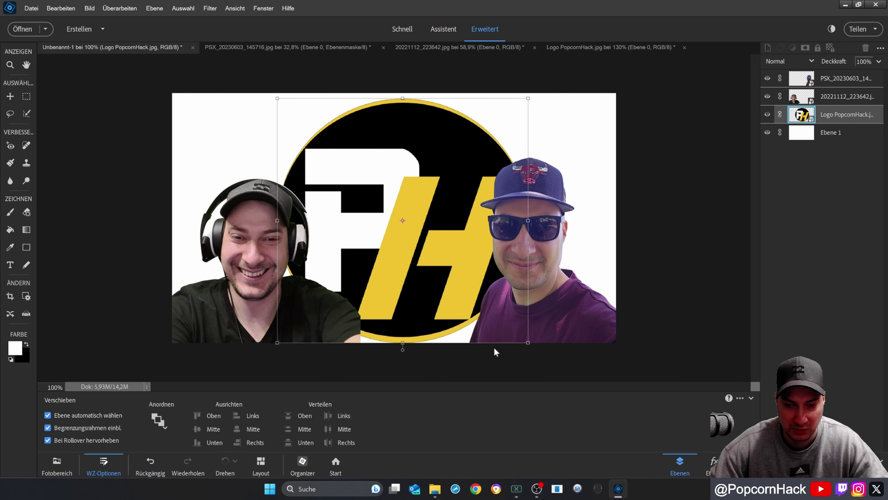
pyautogui.click(603, 128)
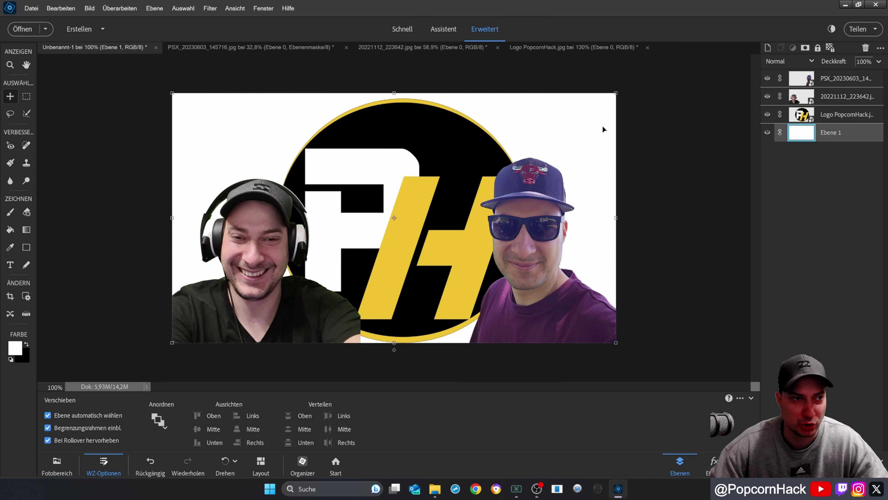
# Save the composite via Datei > Speichern unter to the Desktop as JPEG, quality 12 (Maximal)
pyautogui.click(34, 10)
pyautogui.click(39, 117)
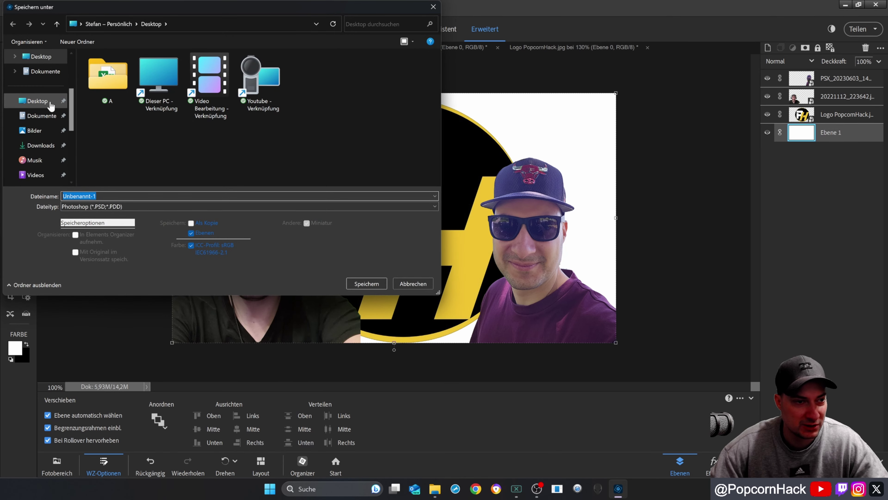
pyautogui.click(50, 105)
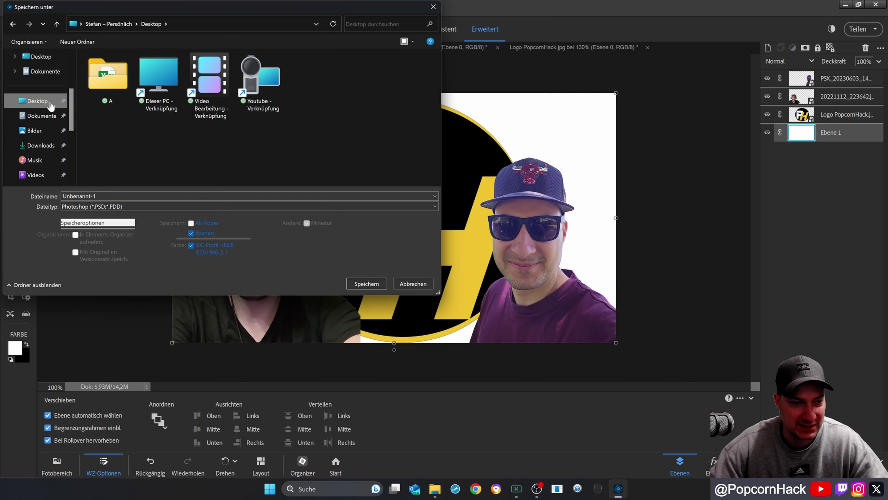
pyautogui.click(216, 207)
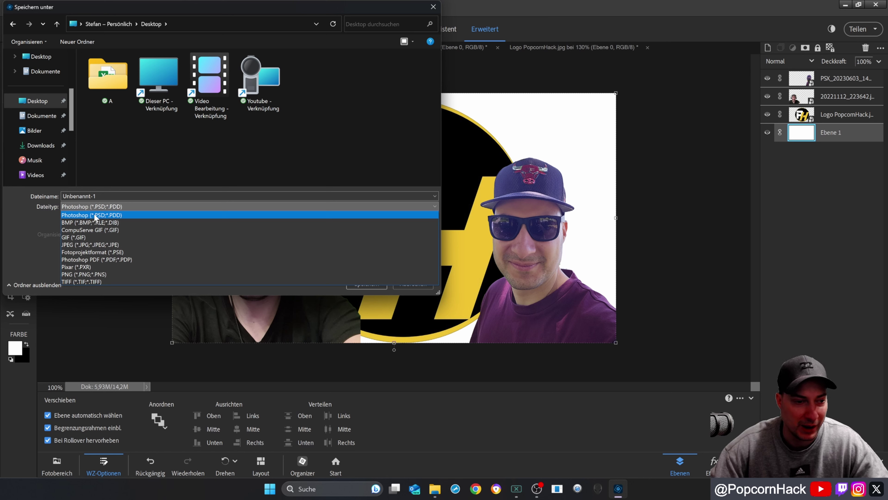
pyautogui.click(114, 245)
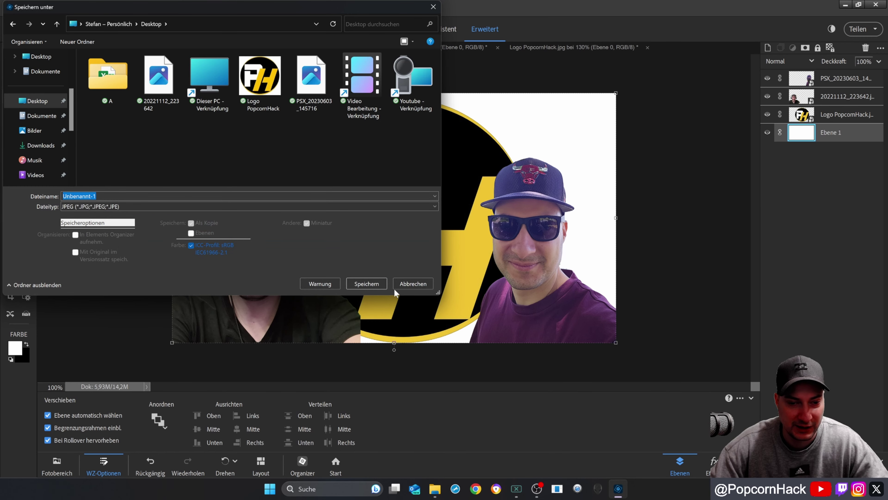
pyautogui.click(378, 282)
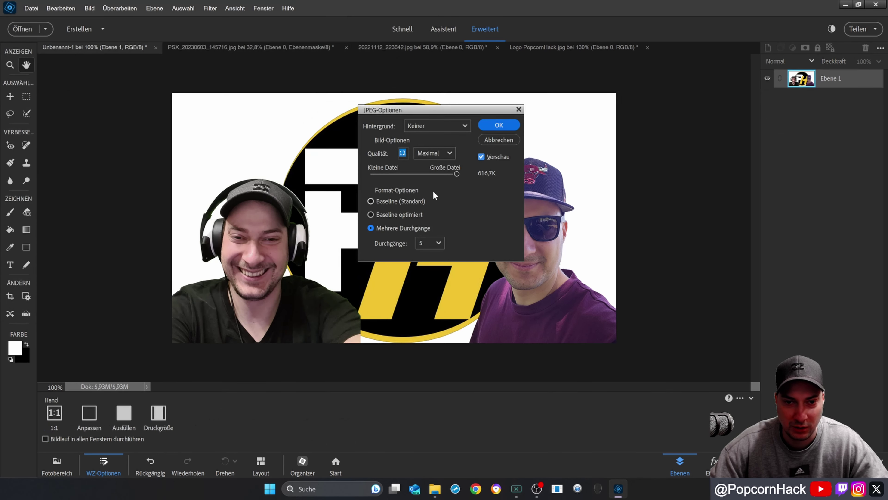
pyautogui.moveTo(456, 174); pyautogui.dragTo(438, 174)
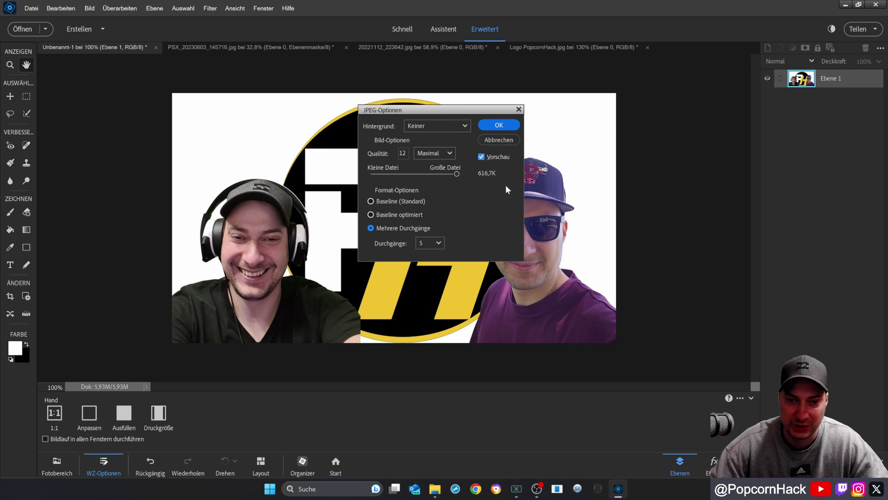
pyautogui.click(511, 125)
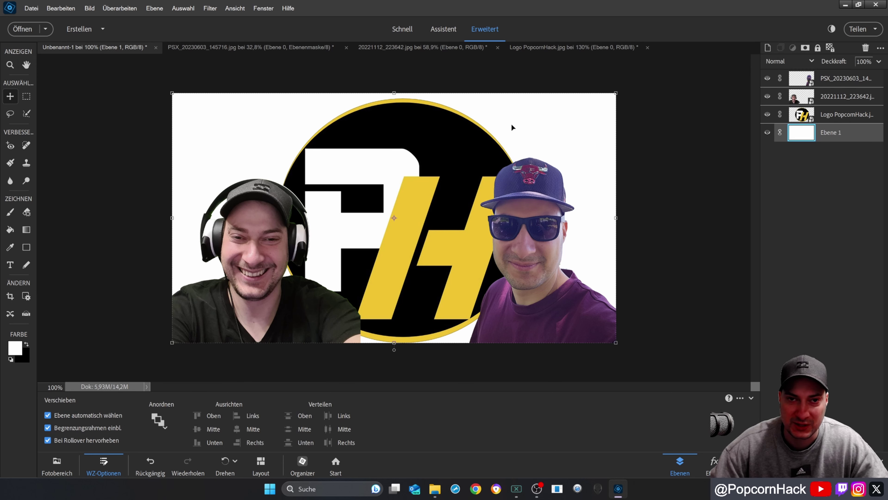